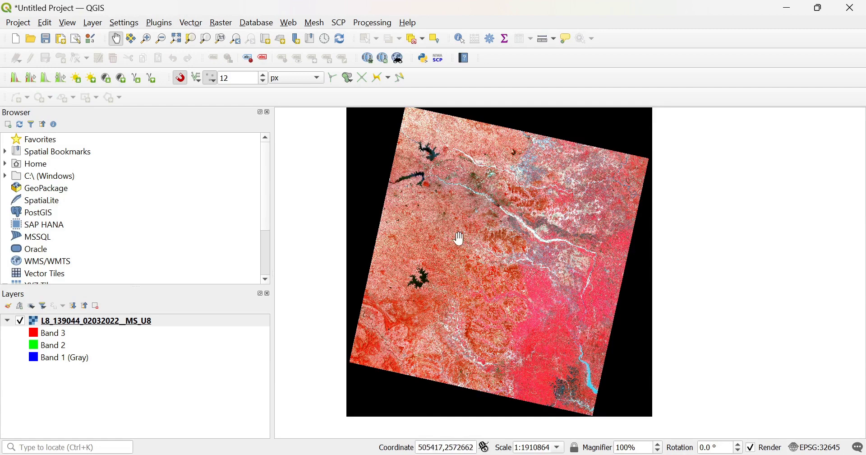
Open Clip Raster by Extent and set its clipping extent to Draw on Canvas.
scroll(433, 273, "up", 1)
scroll(432, 273, "down", 1)
mouse_move(424, 225)
left_mouse_down()
mouse_move(417, 251)
mouse_move(412, 236)
left_mouse_up()
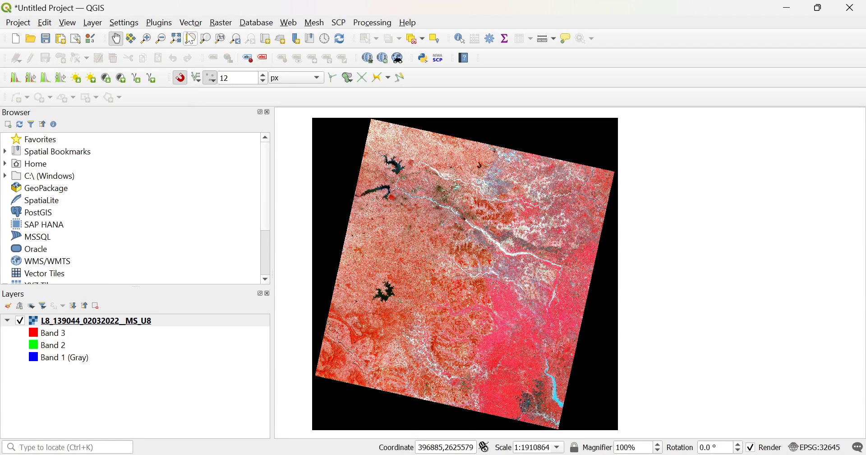
left_click(219, 23)
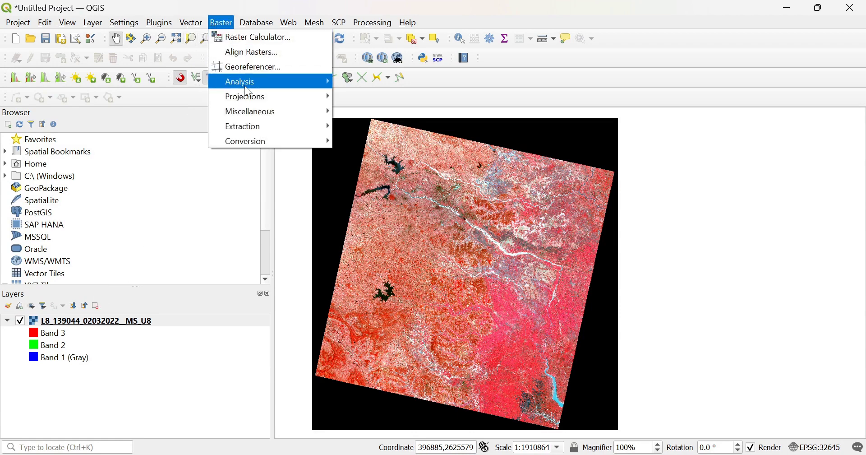
mouse_move(271, 126)
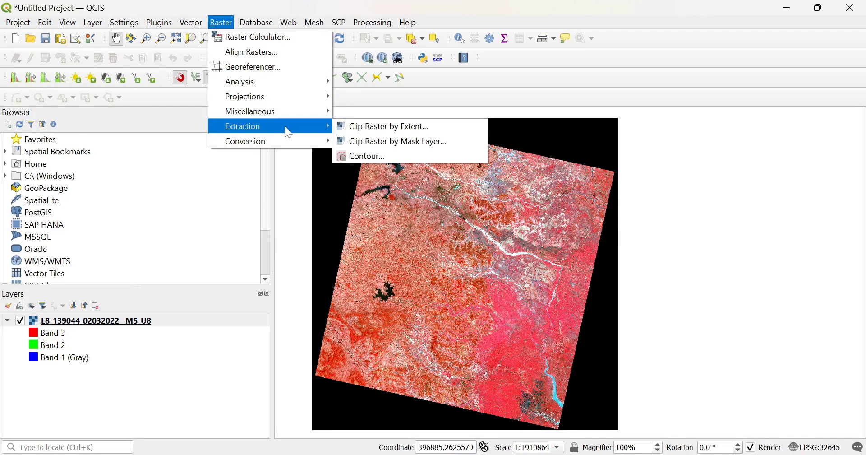
left_click(433, 131)
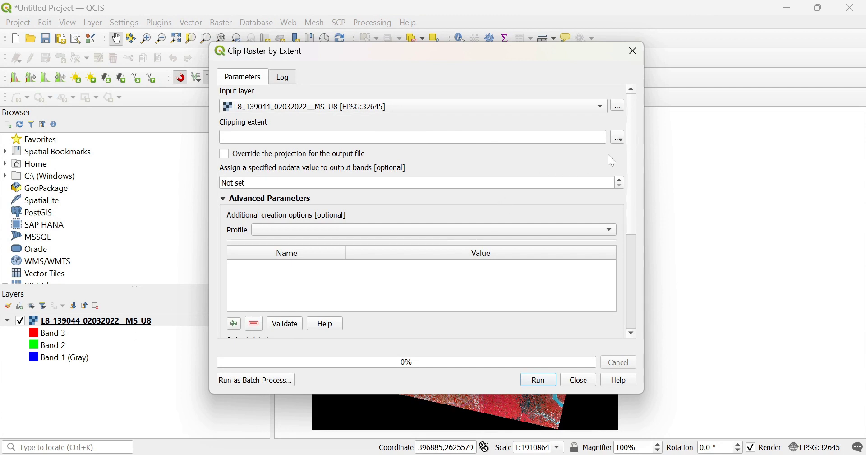
left_click(621, 139)
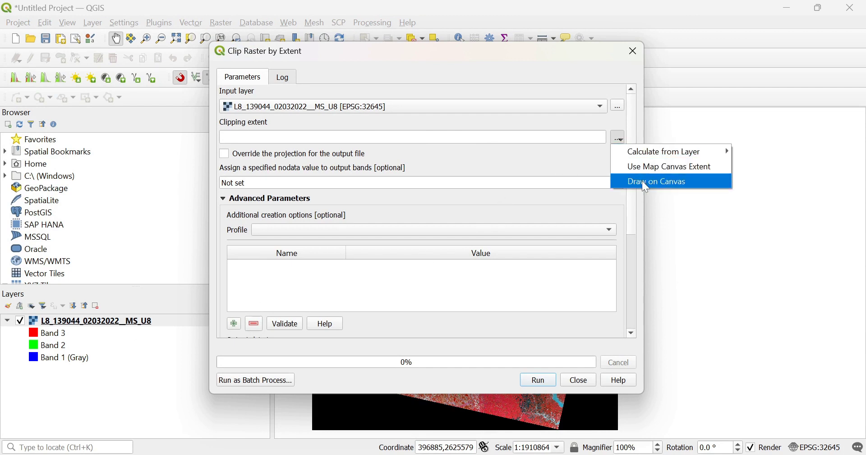
left_click(707, 182)
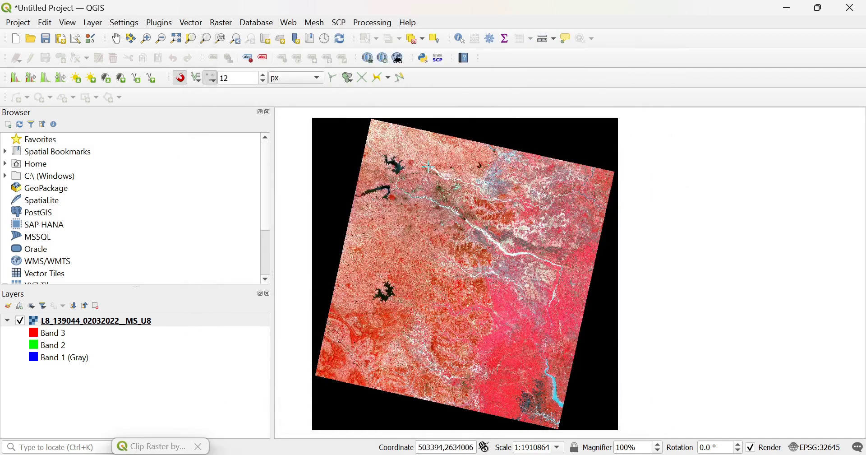
Zoom in on the large lake and drag a clipping rectangle enclosing it.
scroll(388, 143, "up", 2)
scroll(339, 147, "up", 1)
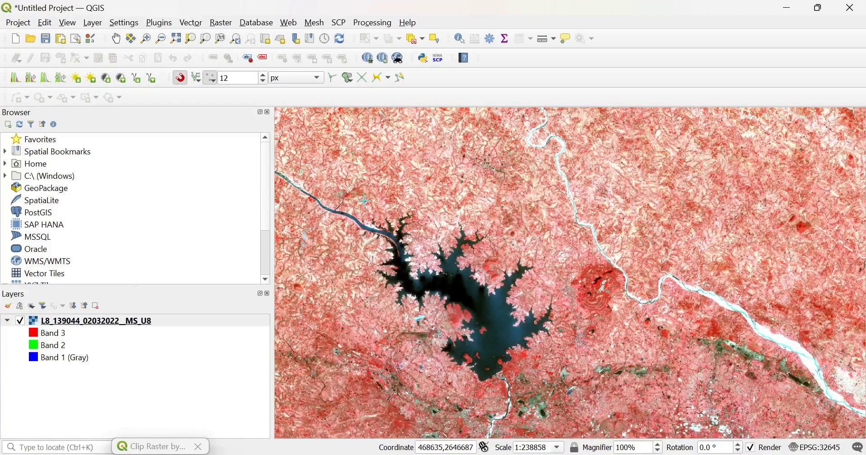
mouse_move(365, 212)
left_mouse_down()
mouse_move(496, 350)
mouse_move(577, 398)
left_mouse_up()
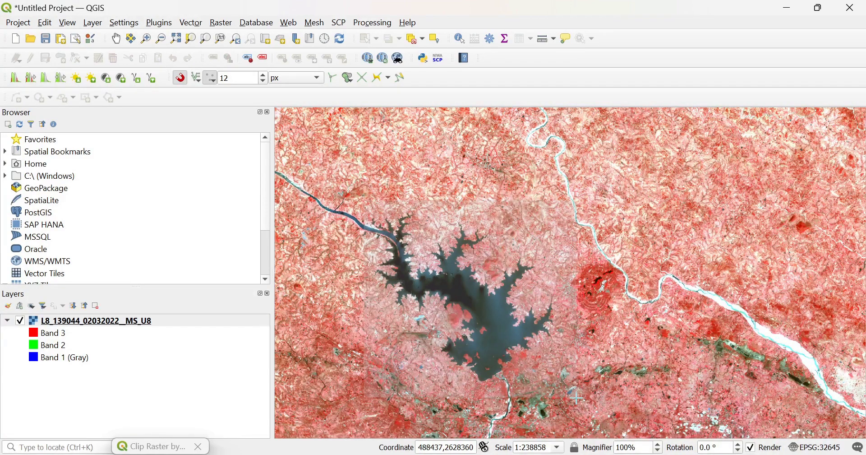
mouse_move(577, 398)
left_mouse_down()
mouse_move(510, 346)
mouse_move(582, 387)
left_mouse_up()
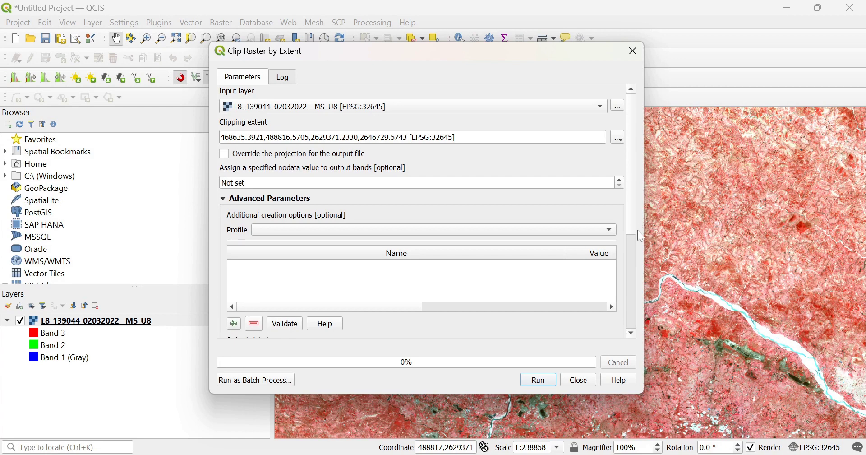
Set the clip's creation options profile to Default.
mouse_move(635, 218)
left_mouse_down()
mouse_move(648, 319)
mouse_move(654, 254)
left_mouse_up()
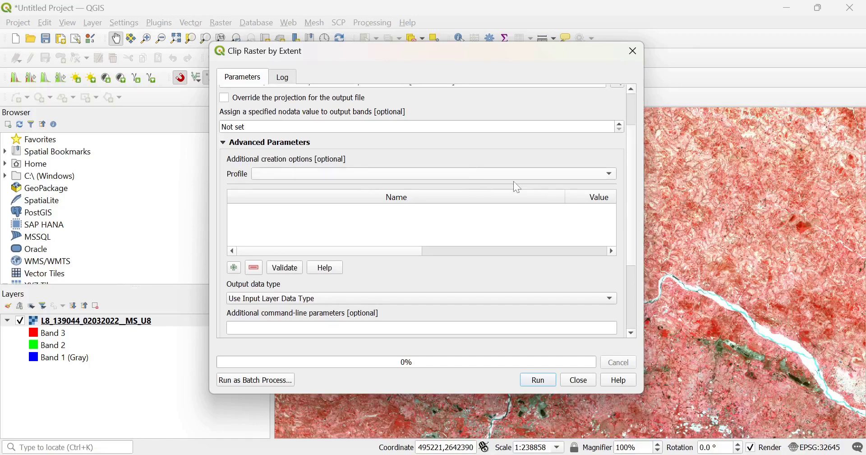
left_click(603, 174)
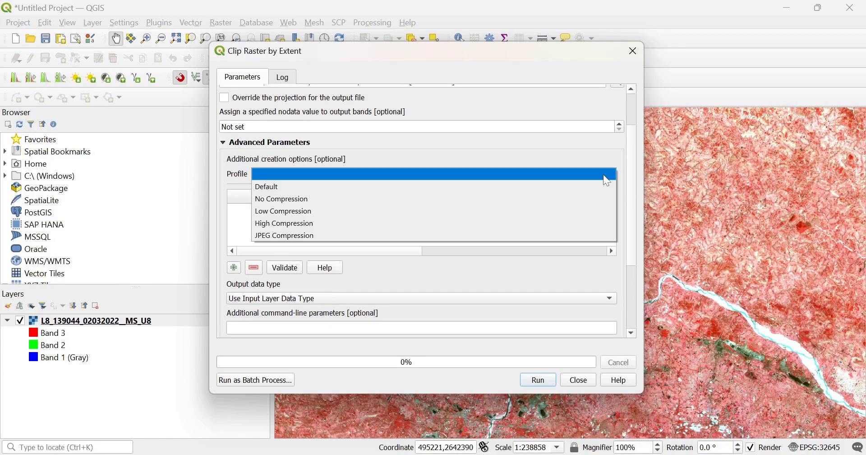
left_click(603, 184)
scroll(634, 194, "down", 3)
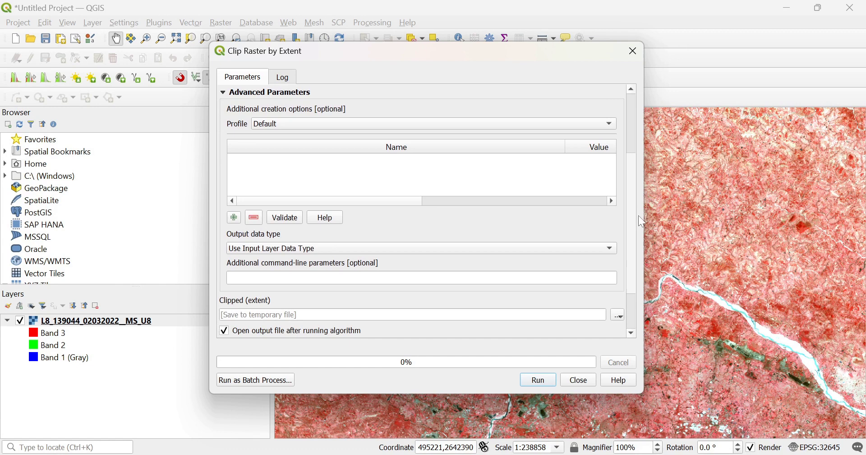
scroll(641, 225, "down", 2)
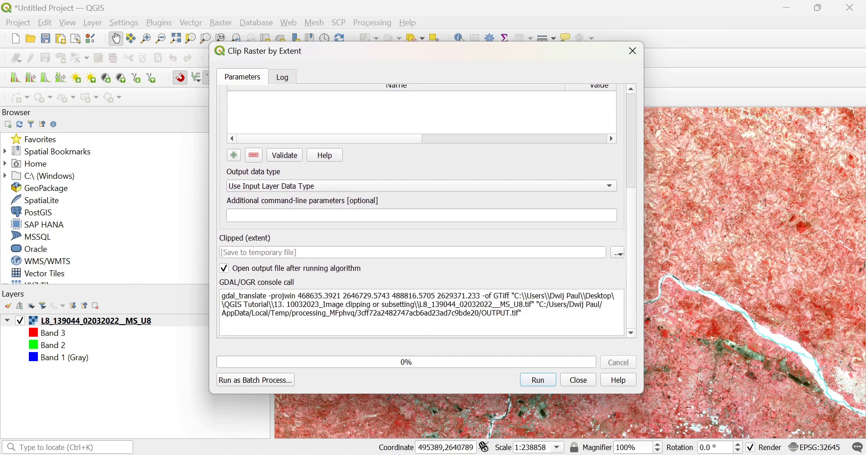
Save the clipped output to file Clip_extent_1, run the clip and close the tool.
left_click(620, 253)
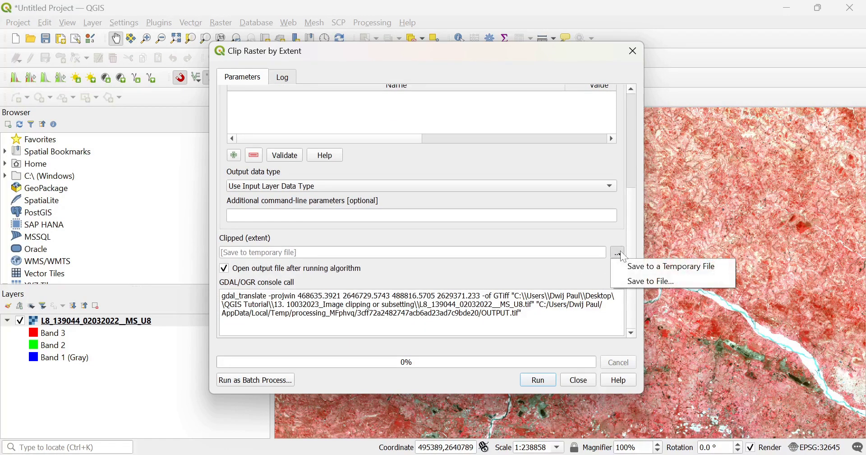
left_click(642, 282)
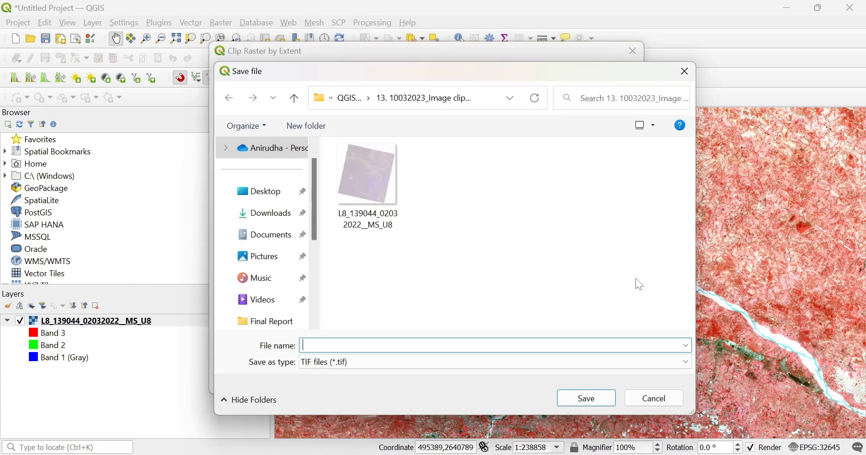
type("Cl")
type("ip")
type("_ex")
type("tent_")
type("1")
left_click(600, 402)
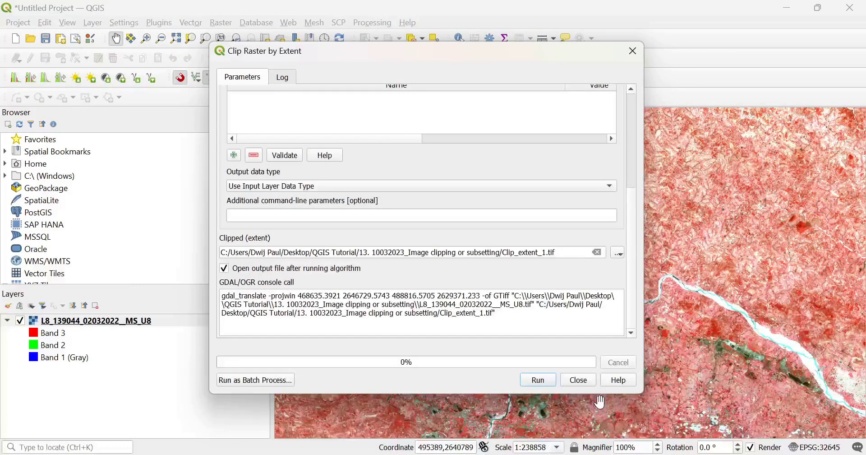
left_click(545, 384)
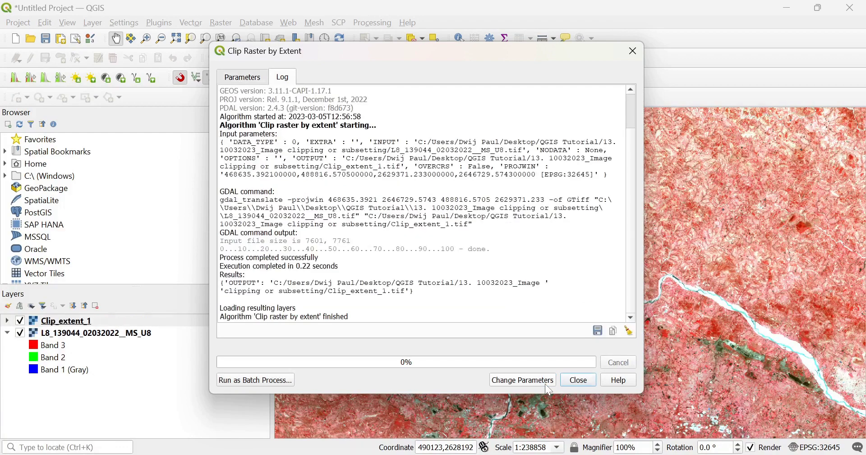
left_click(579, 380)
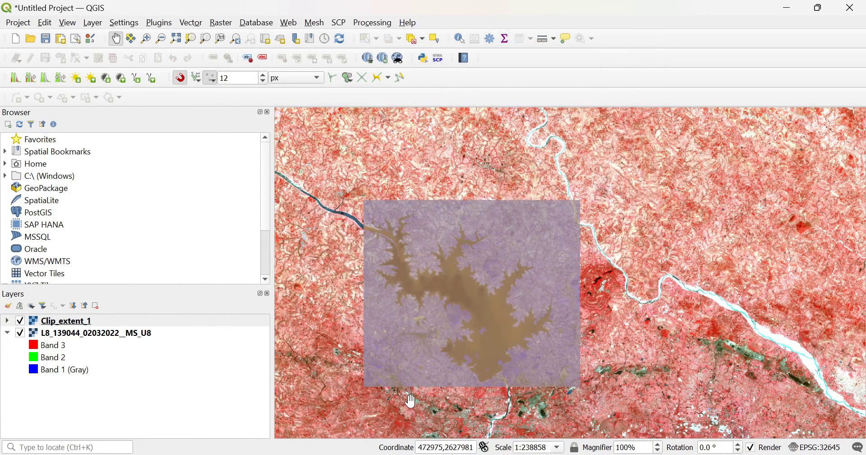
Set Clip_extent_1's symbology to Band 3 red and Band 1 blue, then zoom out.
right_click(94, 320)
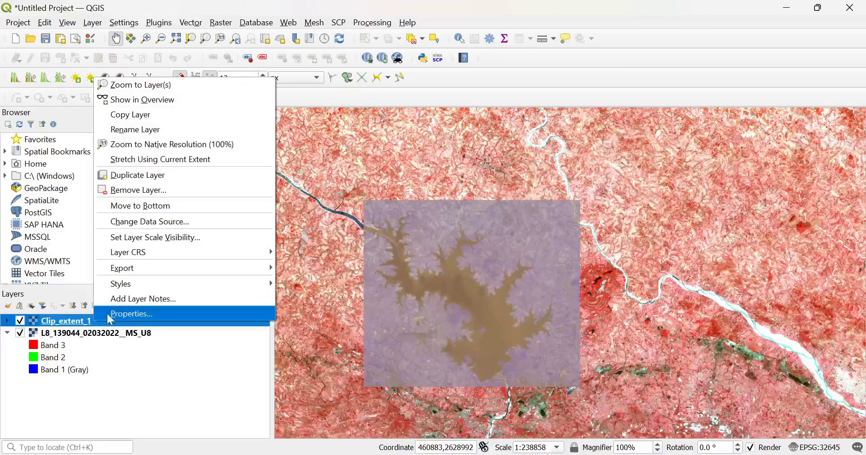
left_click(108, 313)
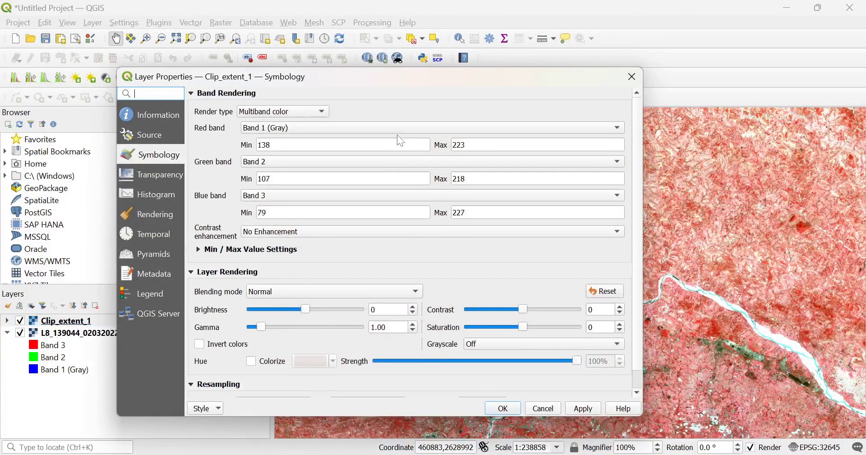
left_click(400, 129)
left_click(400, 151)
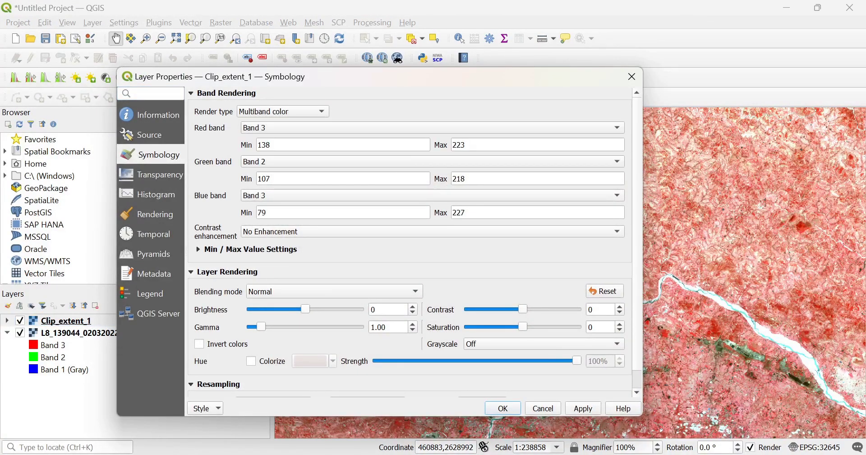
left_click(396, 197)
left_click(385, 172)
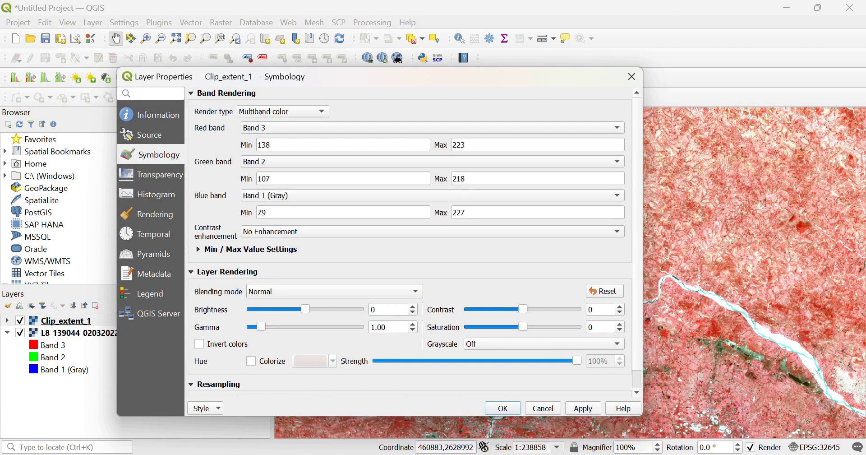
left_click(587, 408)
left_click(509, 408)
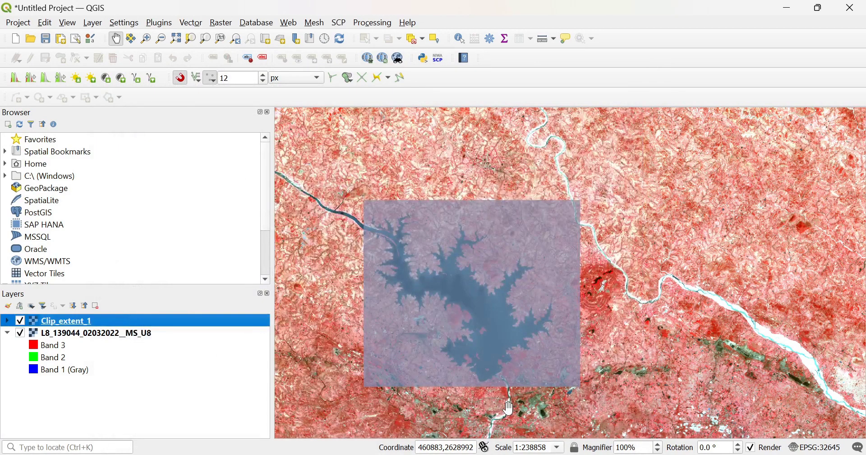
scroll(506, 360, "down", 1)
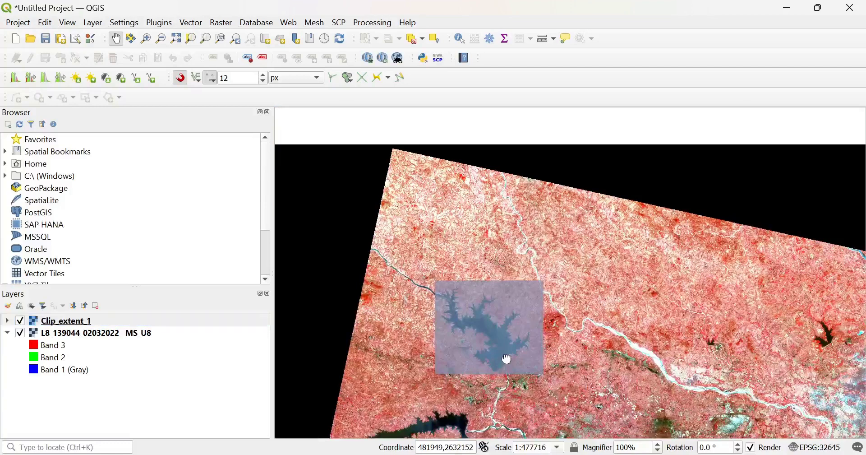
left_click_drag(508, 359, 421, 289)
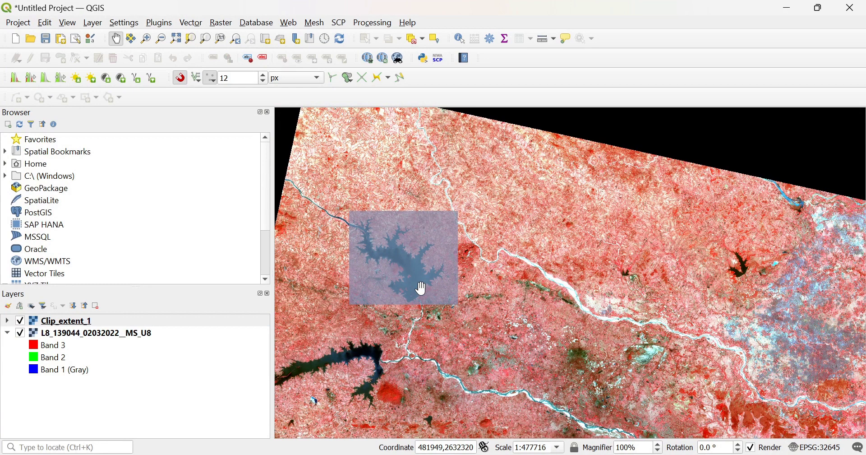
Add the bankura.shp shapefile as a vector layer over the Landsat scene.
left_click(191, 23)
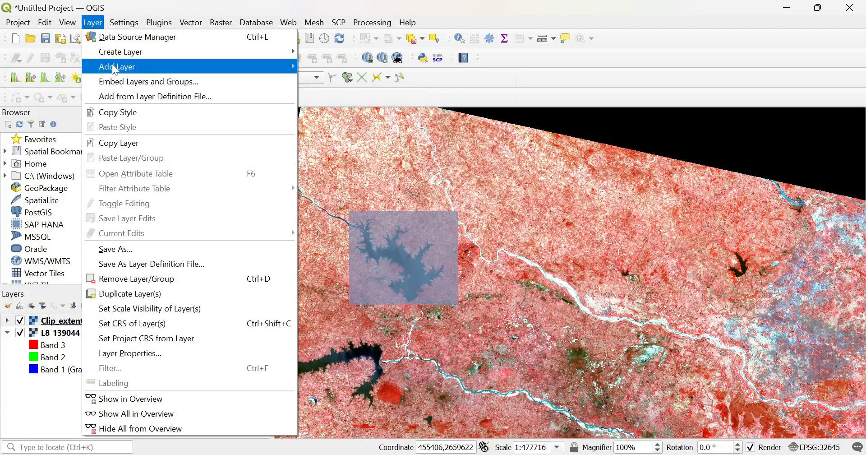
mouse_move(117, 66)
left_click(361, 69)
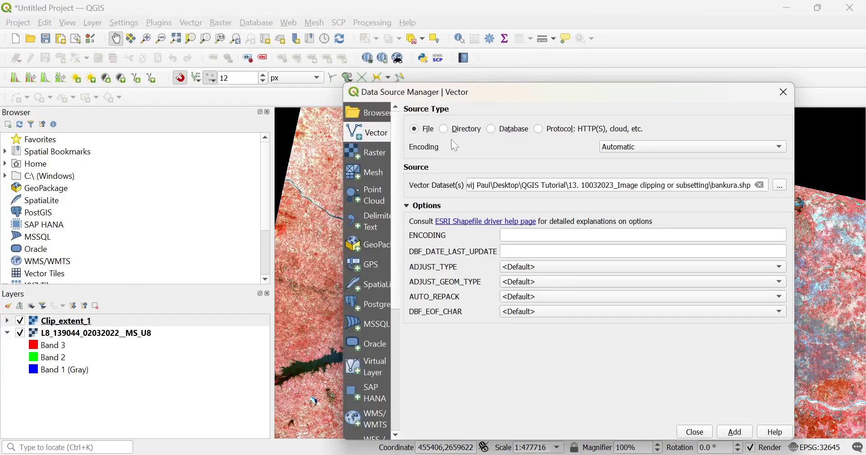
left_click(781, 185)
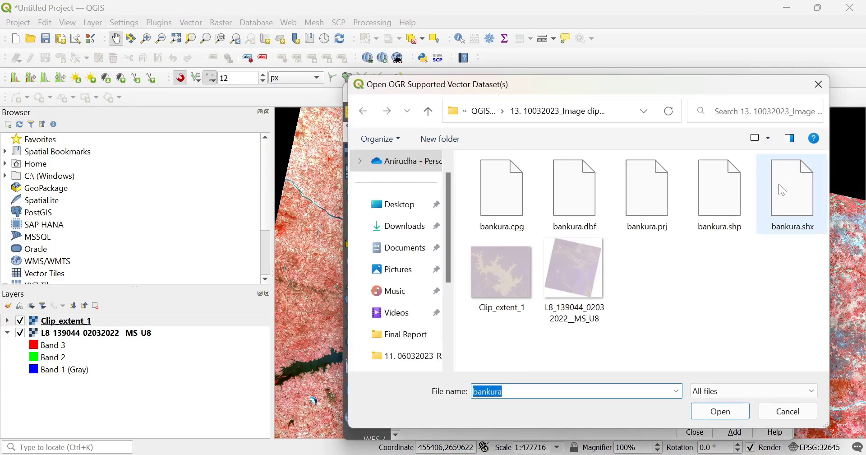
left_click(706, 205)
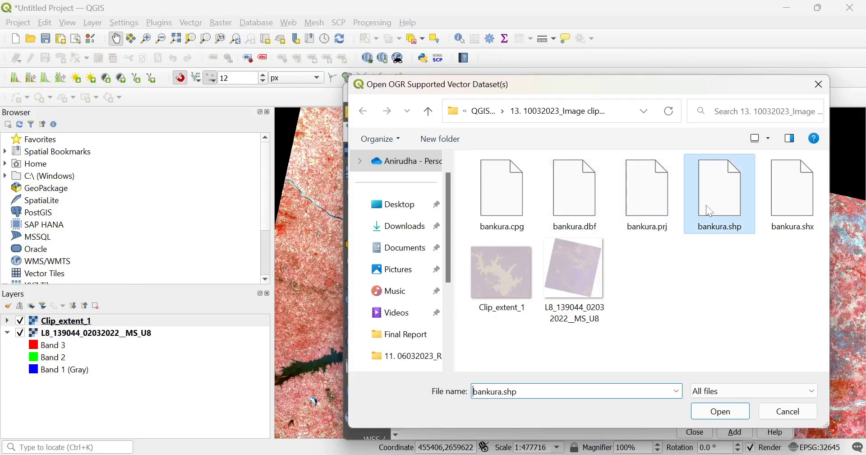
left_click(721, 411)
left_click(736, 432)
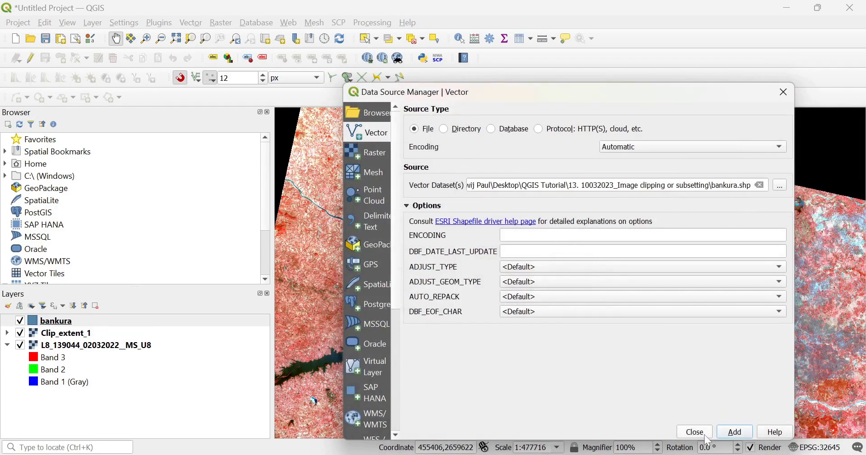
left_click(695, 433)
left_click_drag(632, 389, 522, 93)
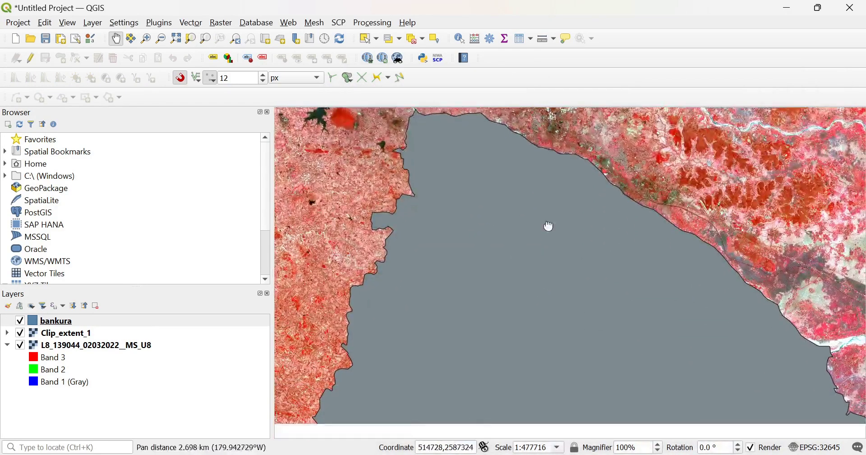
scroll(540, 192, "down", 1)
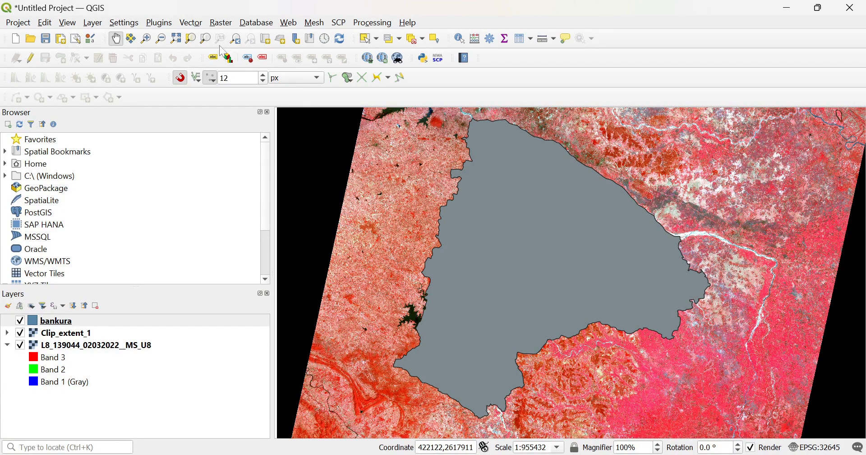
Open Clip Raster by Mask Layer with L8_139044_02032022__MS_U8 as input and Default profile.
left_click(221, 22)
mouse_move(242, 126)
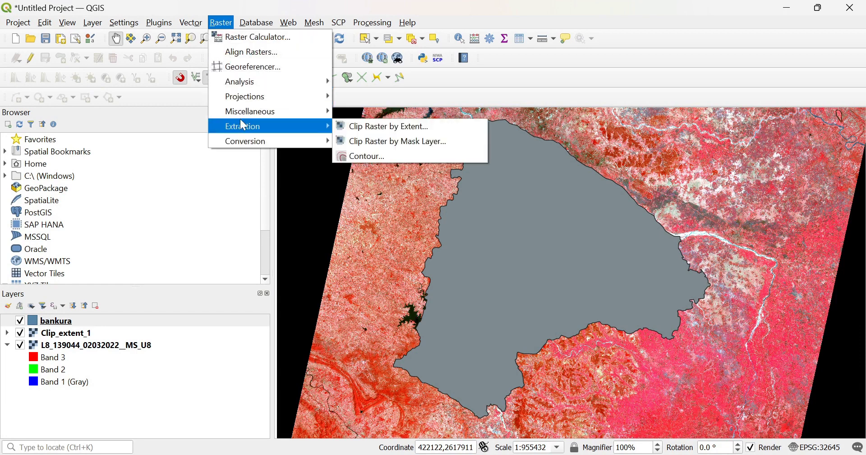
left_click(442, 144)
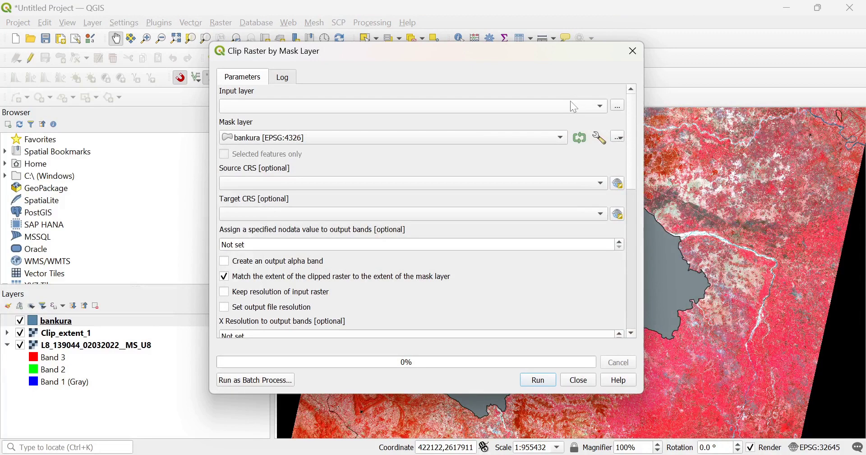
left_click(584, 105)
left_click(572, 119)
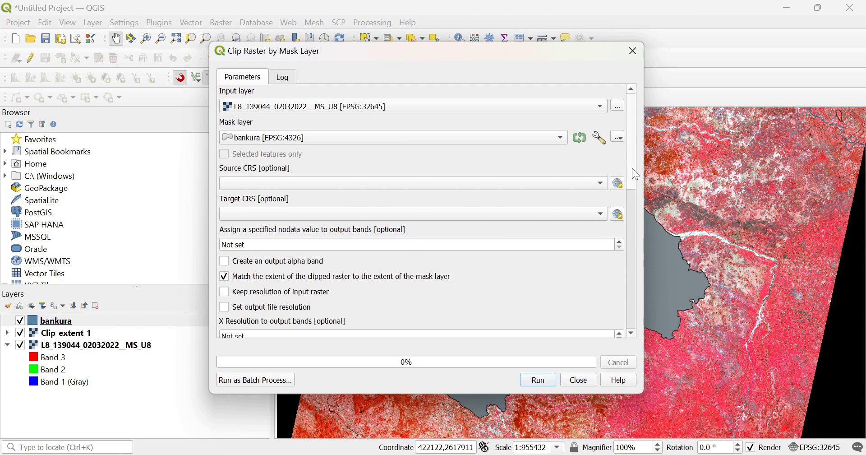
left_click_drag(633, 175, 643, 210)
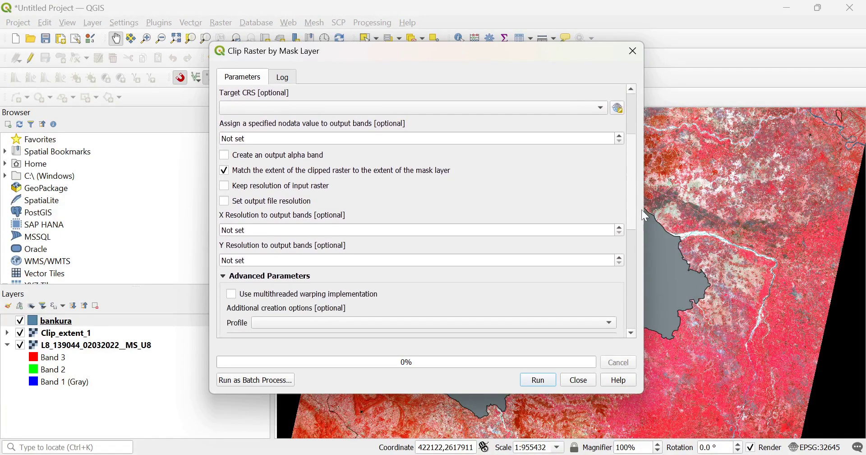
scroll(643, 215, "down", 1)
scroll(643, 216, "down", 1)
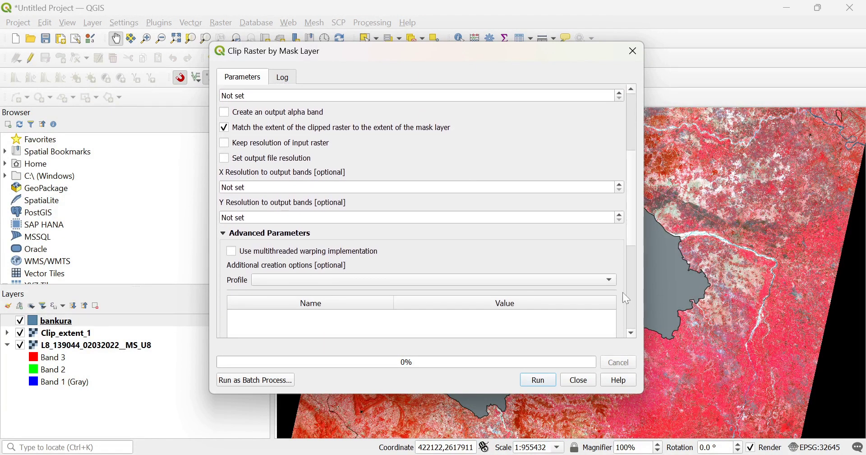
left_click(611, 280)
left_click(596, 292)
scroll(634, 201, "up", 1)
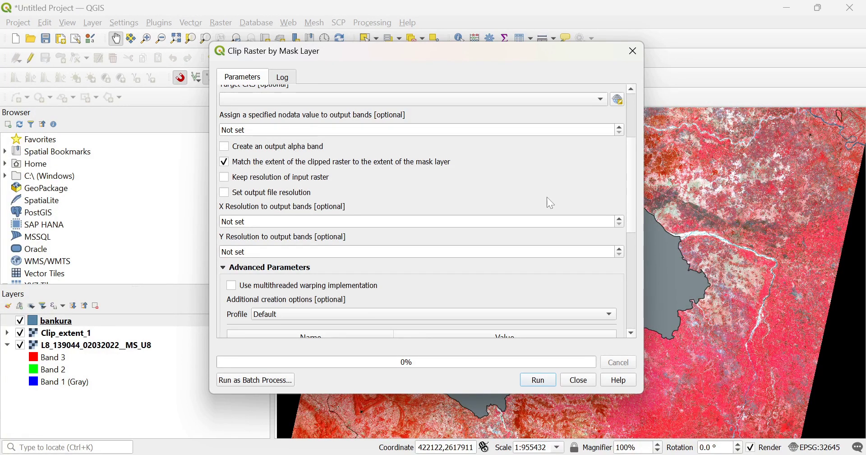
mouse_move(635, 196)
left_mouse_down()
mouse_move(637, 162)
mouse_move(654, 292)
left_mouse_up()
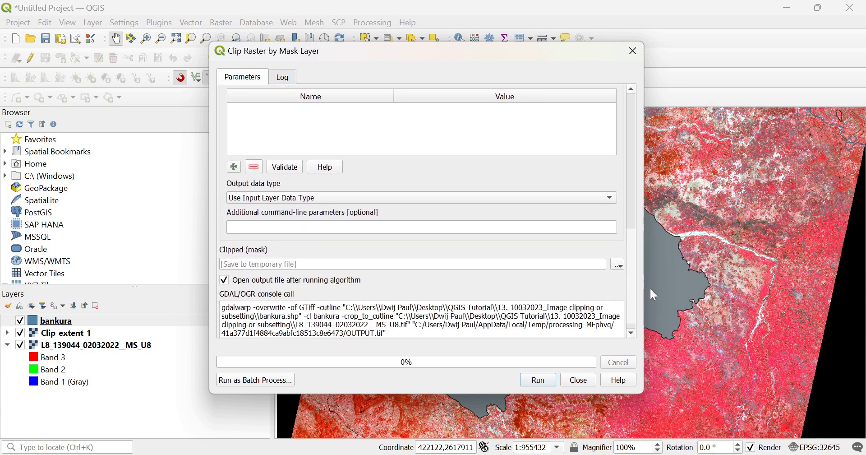
Save the mask clip output as Bankura_mask_extent, run it and close the tool.
left_click(619, 256)
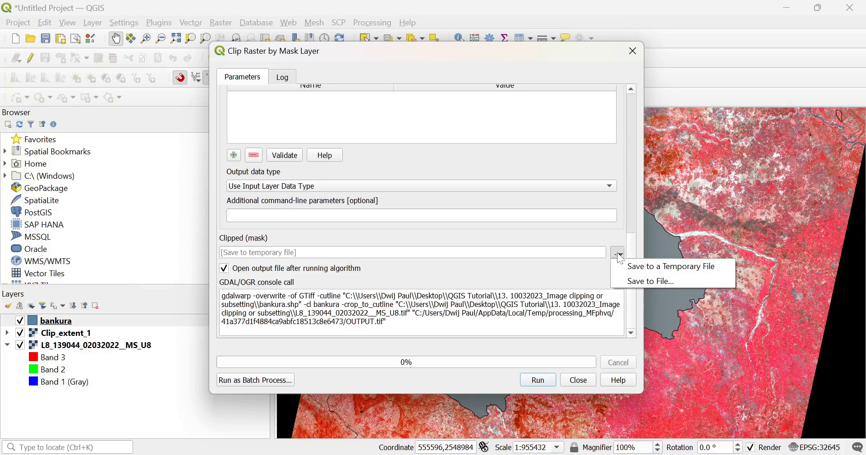
left_click(648, 280)
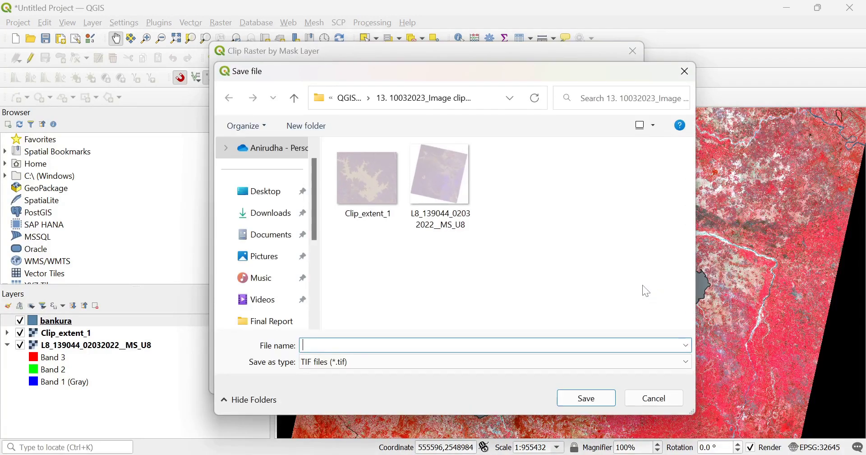
type("Ba")
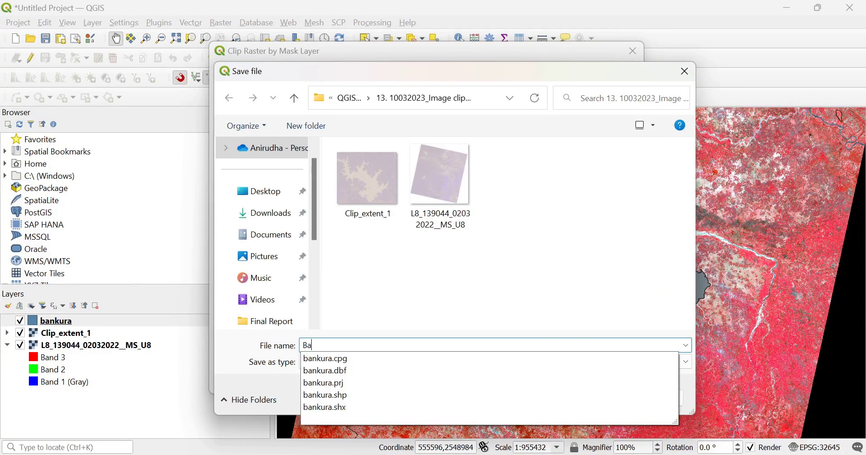
type("nkura")
key("Escape")
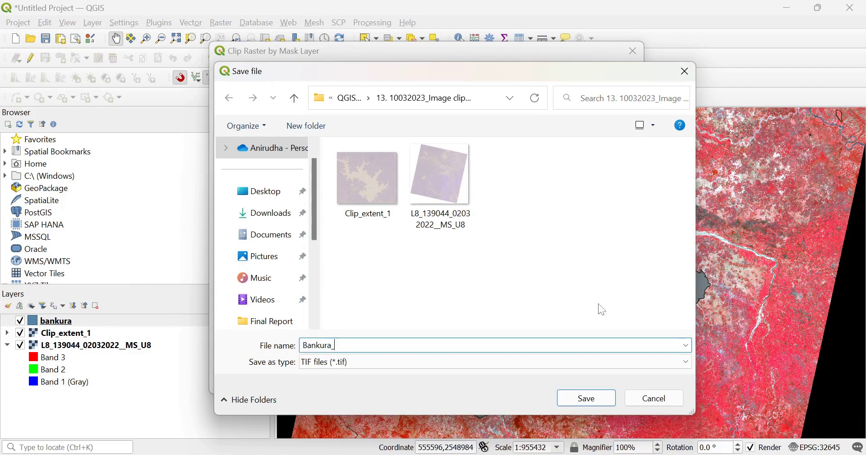
type("_mask_")
type("ex")
type("tent")
left_click(604, 398)
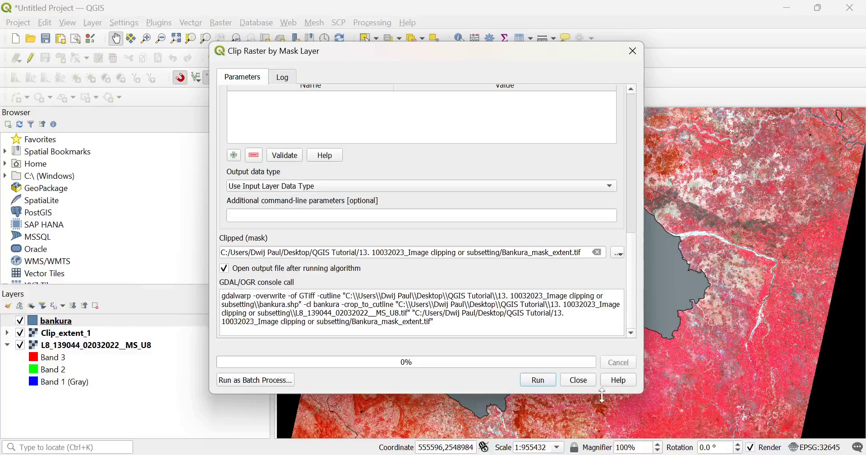
left_click(544, 380)
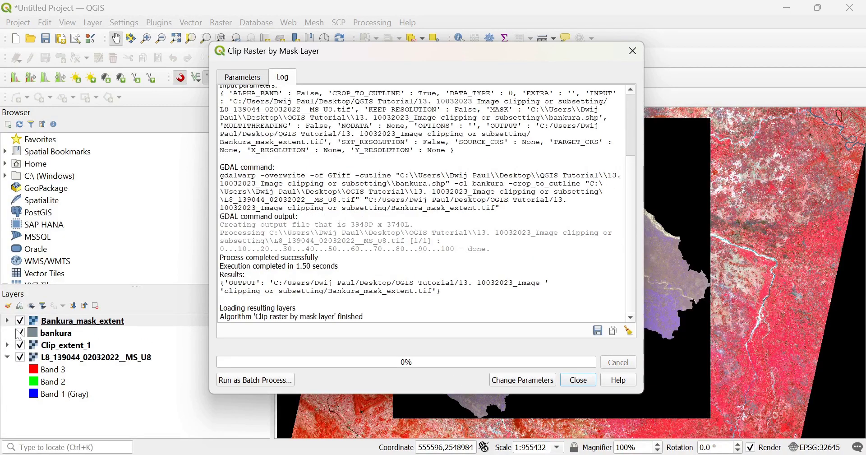
left_click(589, 379)
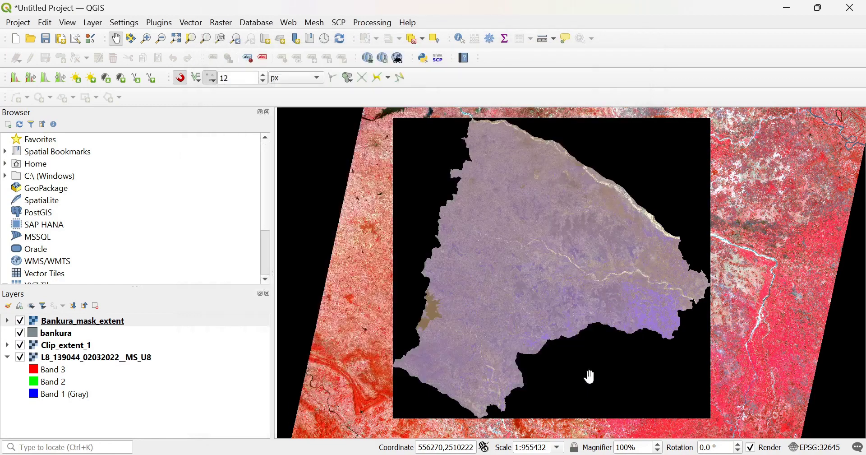
scroll(460, 228, "down", 1)
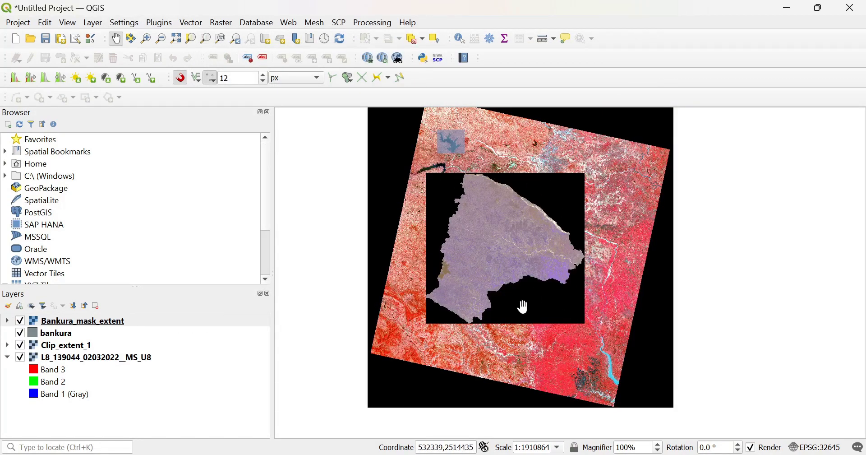
Set Bankura_mask_extent's symbology to Band 3 red and Band 1 blue, and apply.
right_click(149, 325)
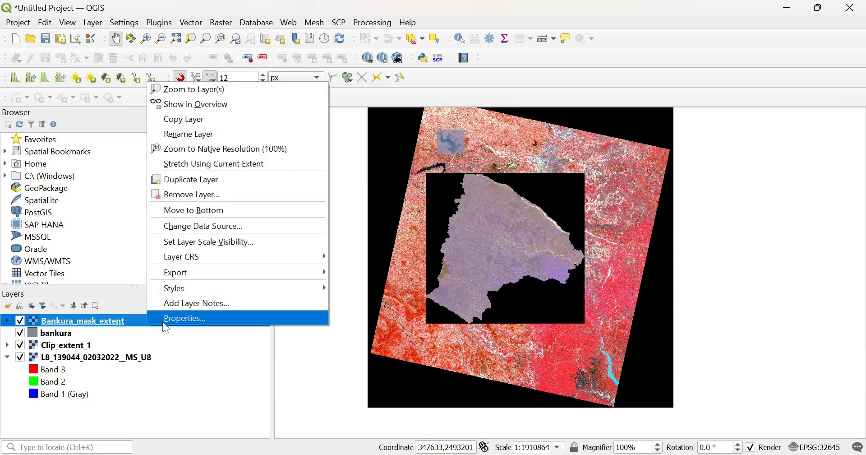
left_click(162, 317)
left_click(478, 128)
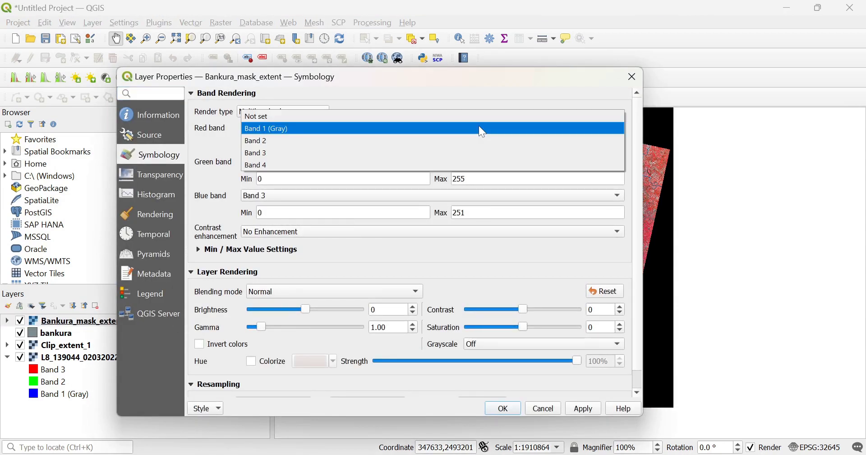
left_click(478, 153)
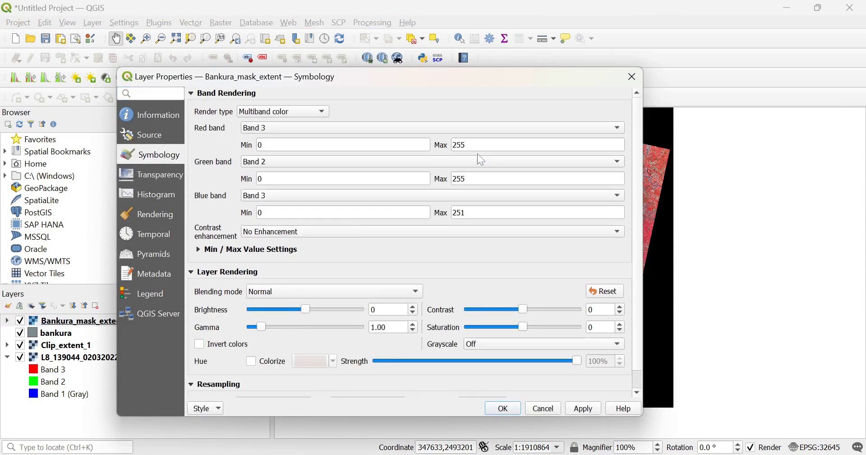
left_click(448, 198)
left_click(432, 171)
left_click(582, 409)
left_click(504, 408)
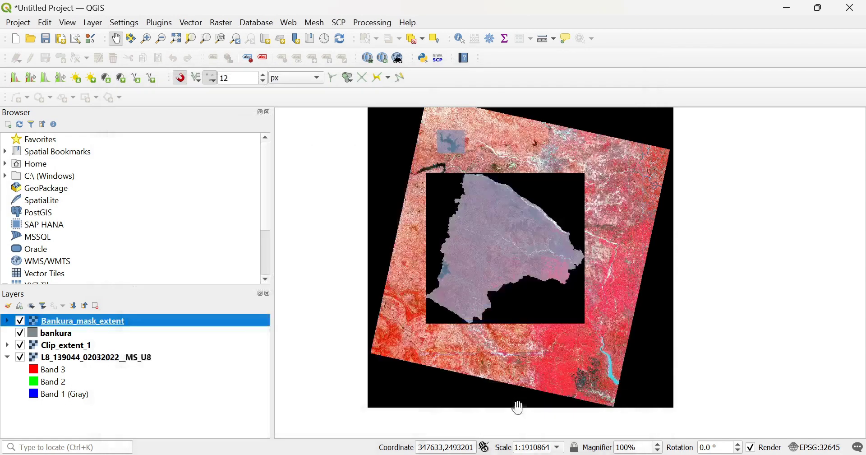
Zoom and pan around the clipped Bankura district until the whole image is in view.
scroll(523, 293, "up", 1)
scroll(525, 292, "up", 1)
scroll(521, 273, "down", 1)
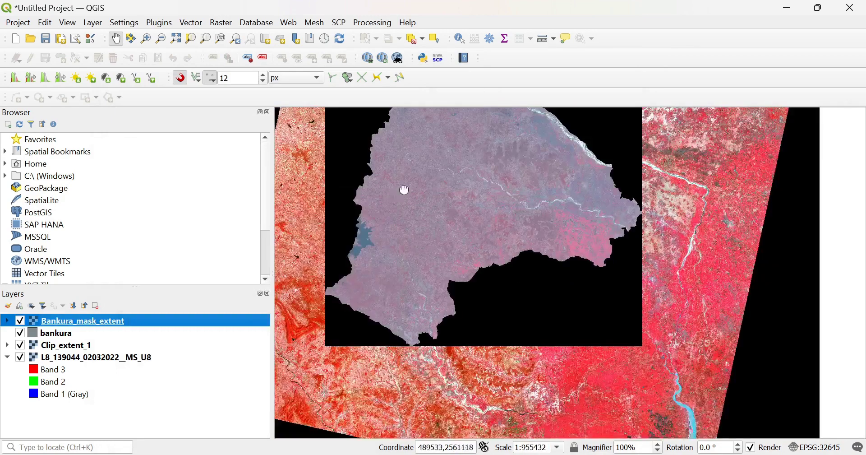
mouse_move(404, 189)
left_mouse_down()
mouse_move(378, 290)
mouse_move(384, 204)
mouse_move(393, 224)
left_mouse_up()
scroll(378, 290, "up", 3)
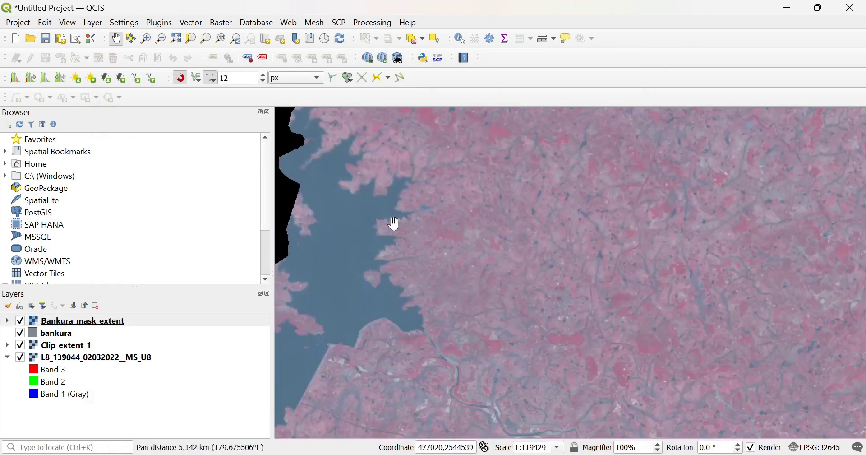
scroll(392, 225, "up", 1)
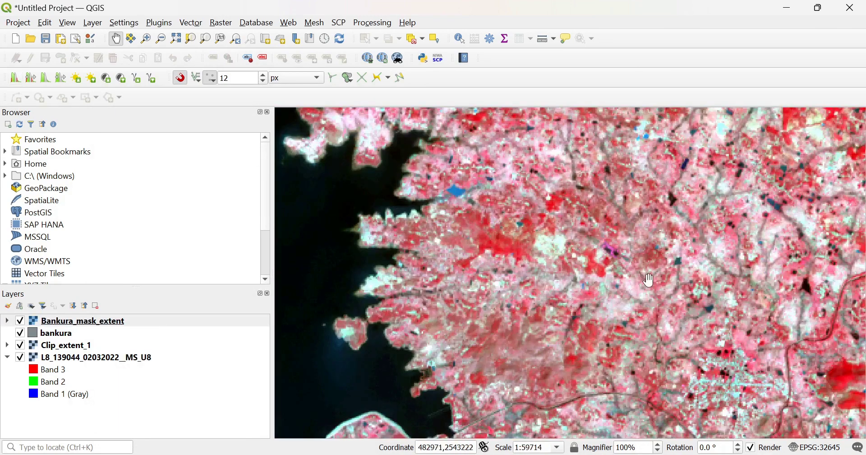
scroll(649, 278, "down", 2)
scroll(649, 277, "down", 1)
left_click_drag(649, 278, 528, 276)
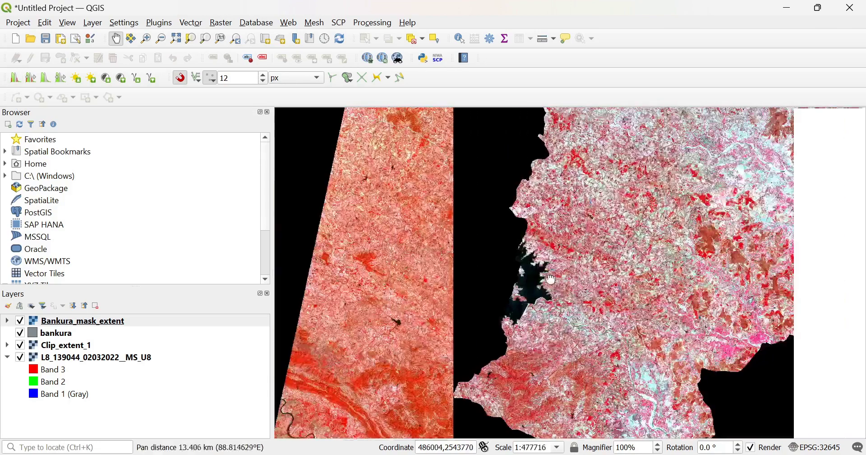
scroll(528, 277, "down", 1)
mouse_move(629, 271)
left_mouse_down()
mouse_move(590, 289)
mouse_move(488, 259)
left_mouse_up()
scroll(590, 289, "down", 1)
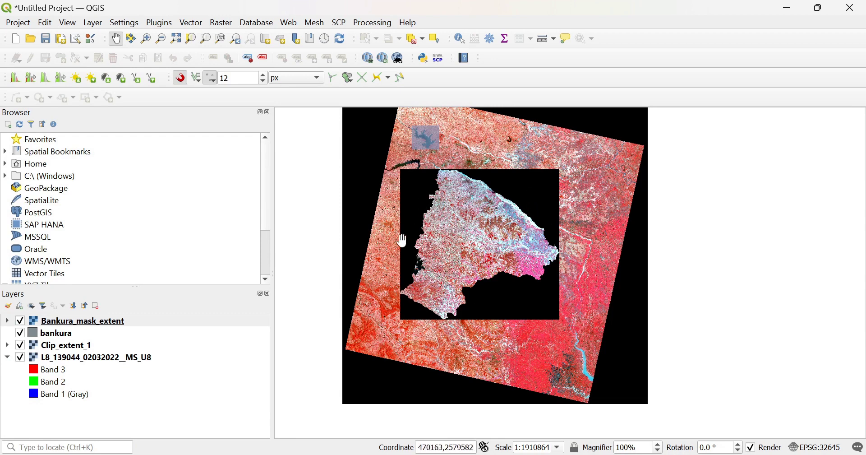
left_click_drag(504, 241, 448, 244)
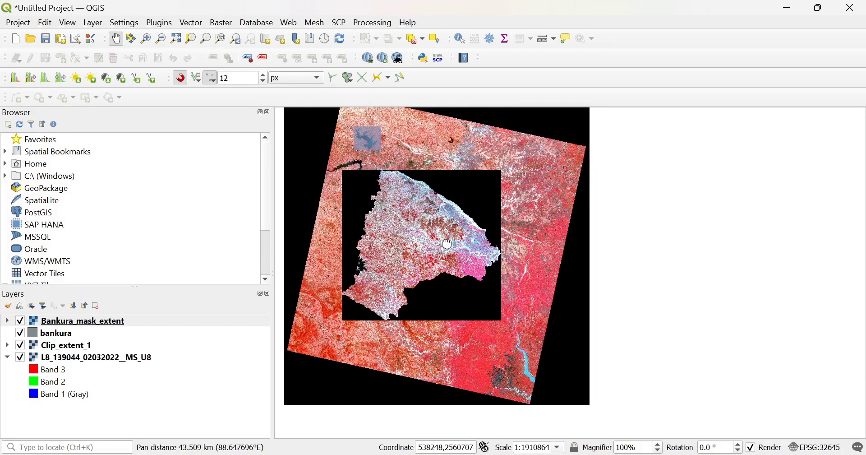
Reopen Clip Raster by Mask Layer with the Landsat scene, bankura mask and Default profile.
left_click(219, 25)
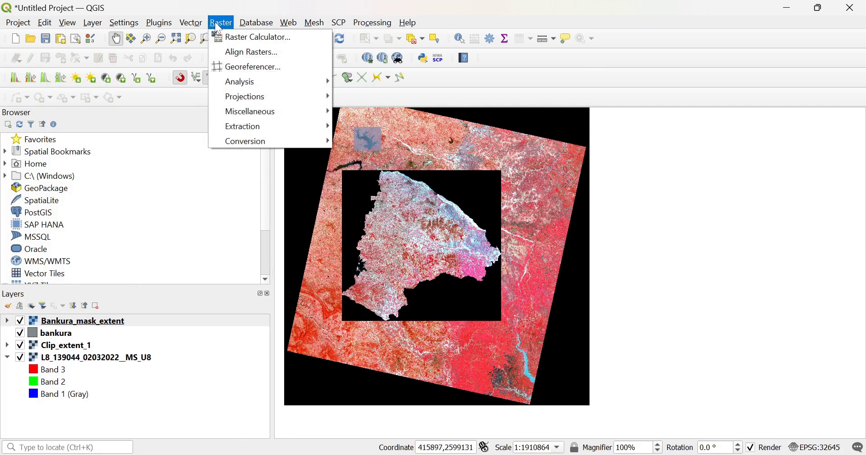
mouse_move(242, 126)
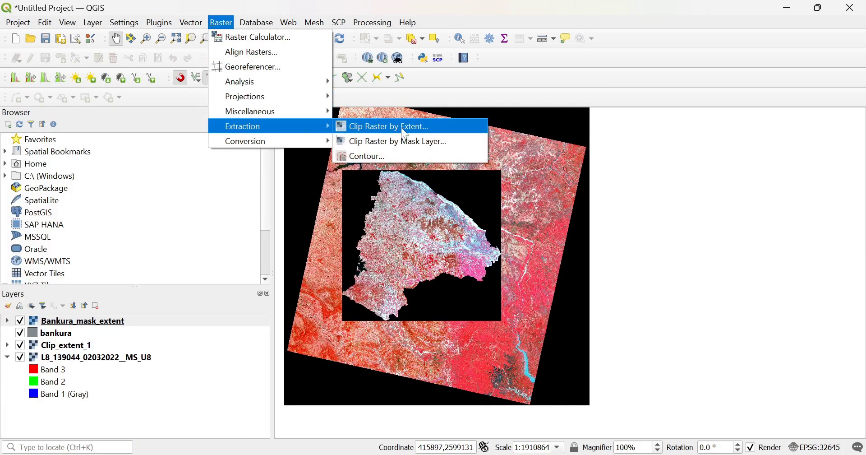
left_click(465, 147)
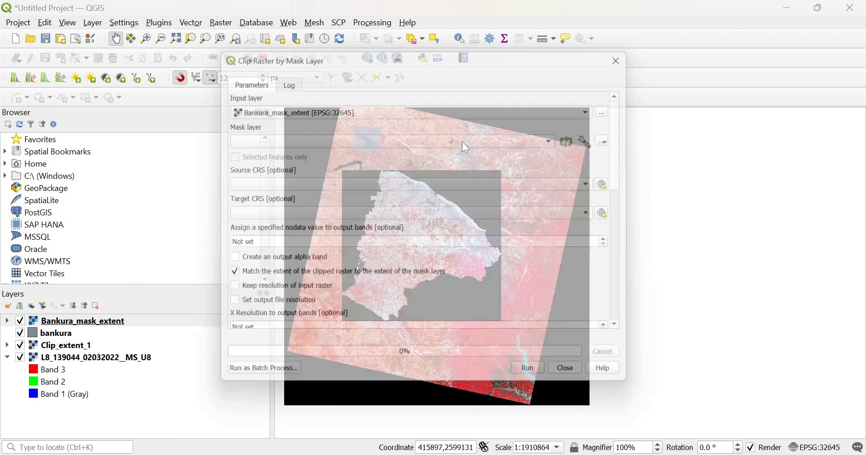
left_click(503, 107)
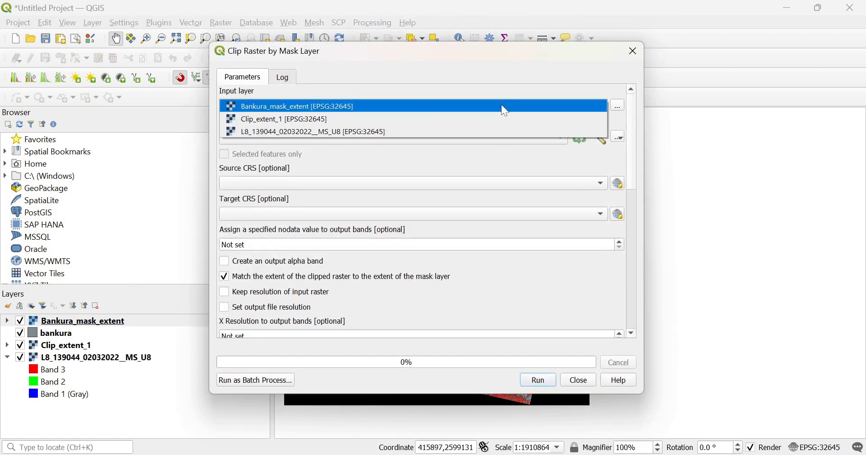
left_click(502, 131)
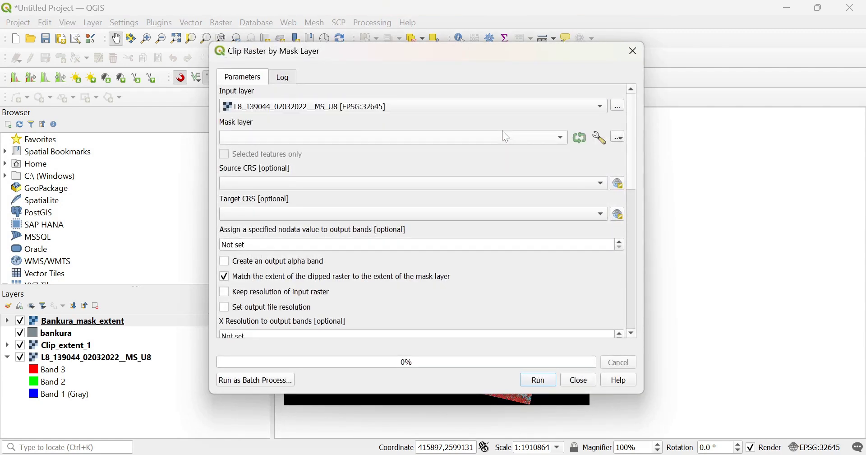
left_click(539, 143)
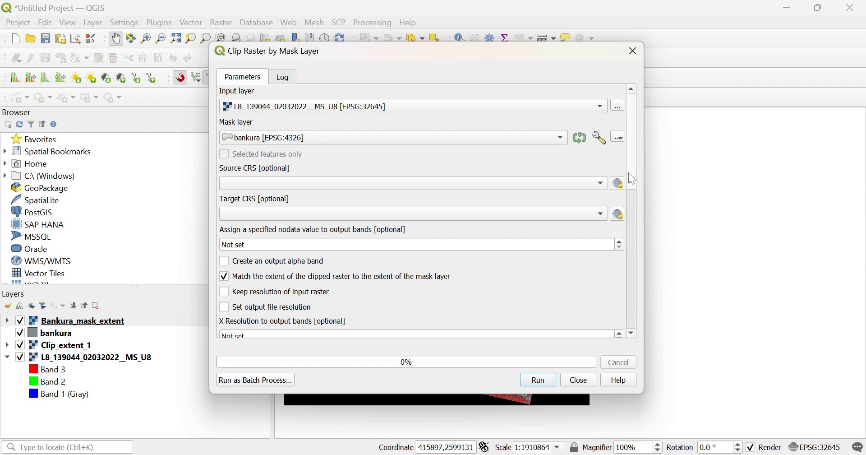
left_click_drag(631, 179, 642, 216)
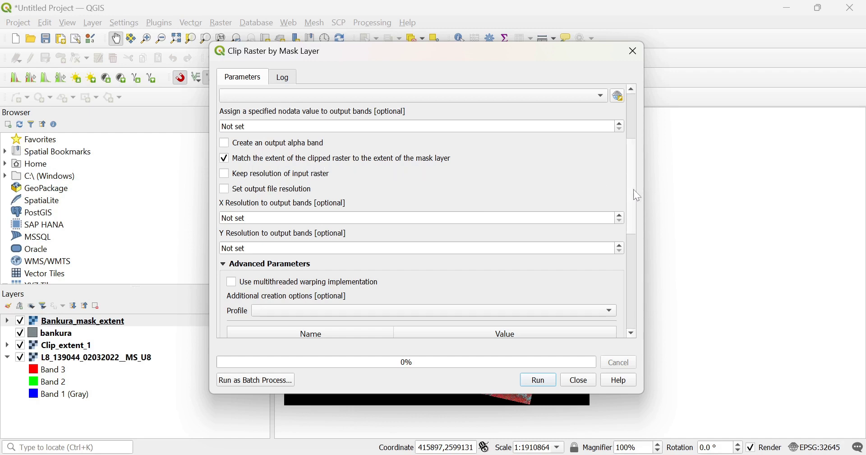
left_click_drag(633, 190, 636, 221)
left_click(613, 226)
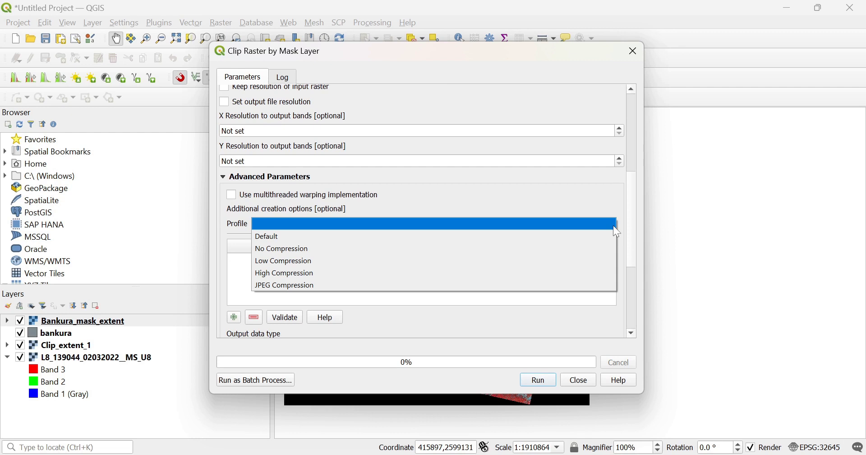
left_click(579, 236)
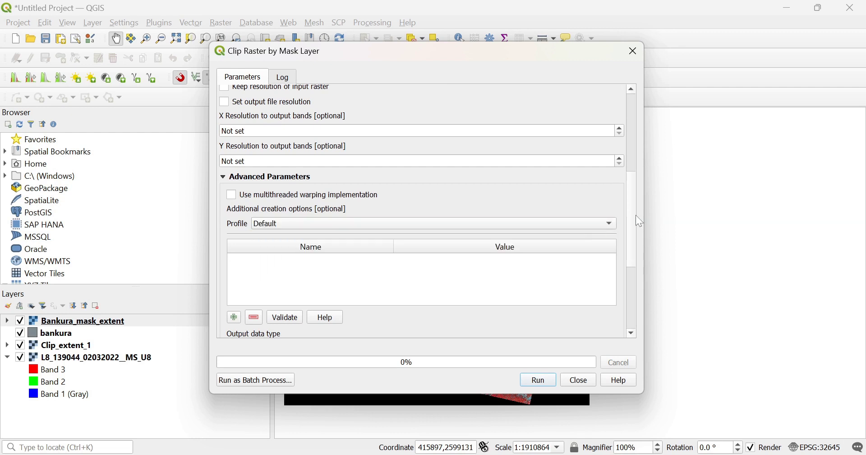
mouse_move(630, 239)
left_mouse_down()
mouse_move(636, 283)
mouse_move(646, 192)
left_mouse_up()
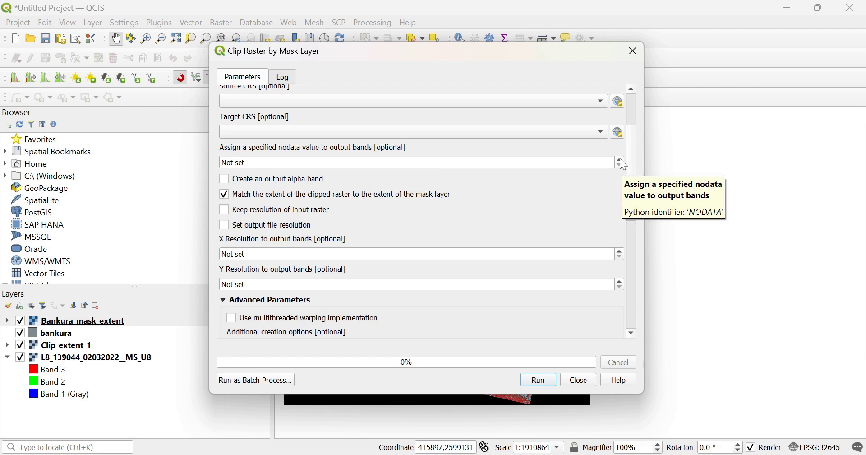
Set the clip output nodata value to -999999999.
left_click(621, 160)
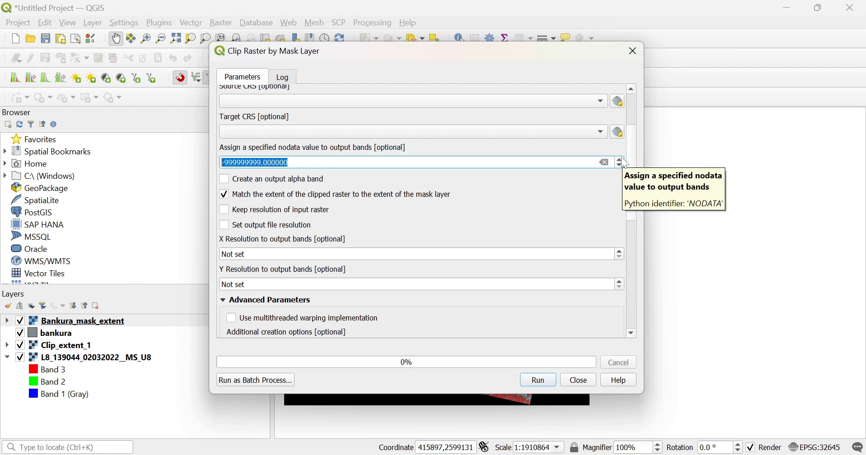
type("-")
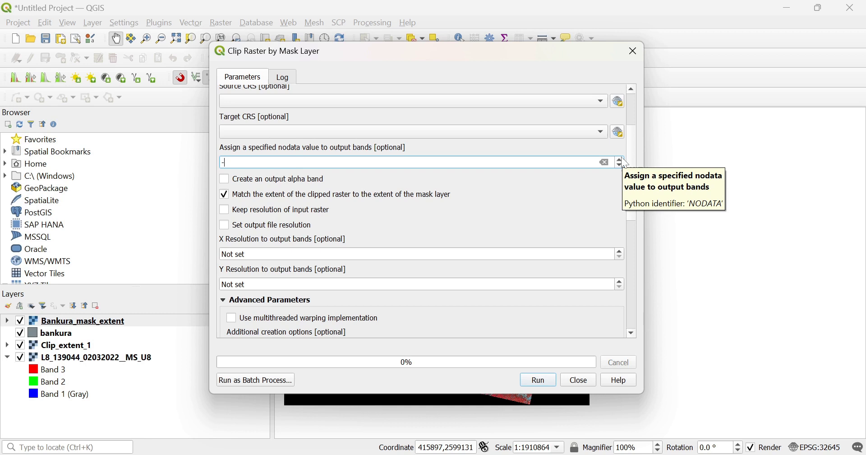
left_click(622, 158)
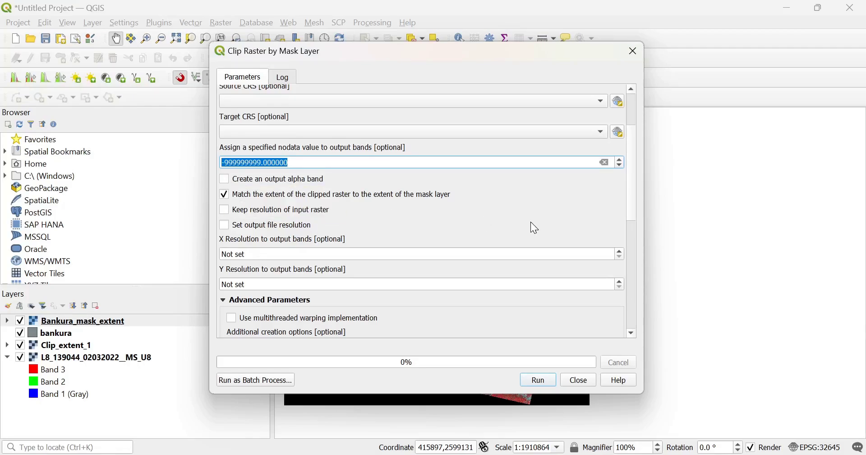
left_click(532, 224)
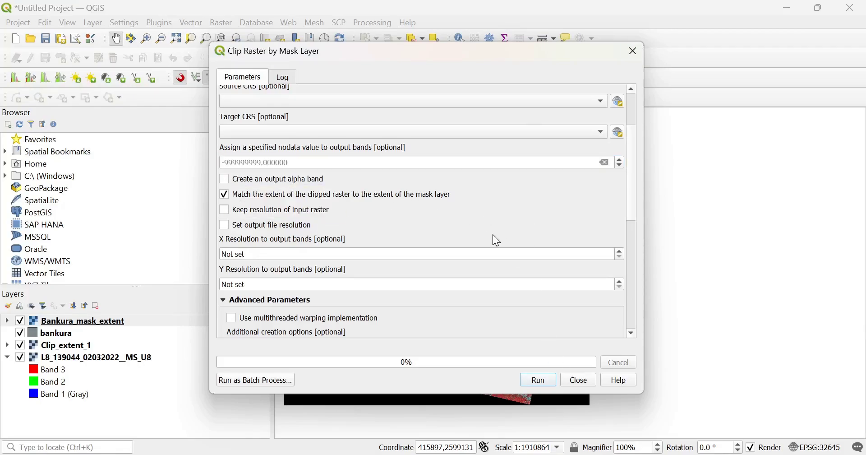
Bring up the save options for the Clipped (mask) output.
scroll(497, 240, "down", 4)
scroll(496, 240, "down", 3)
scroll(496, 240, "down", 2)
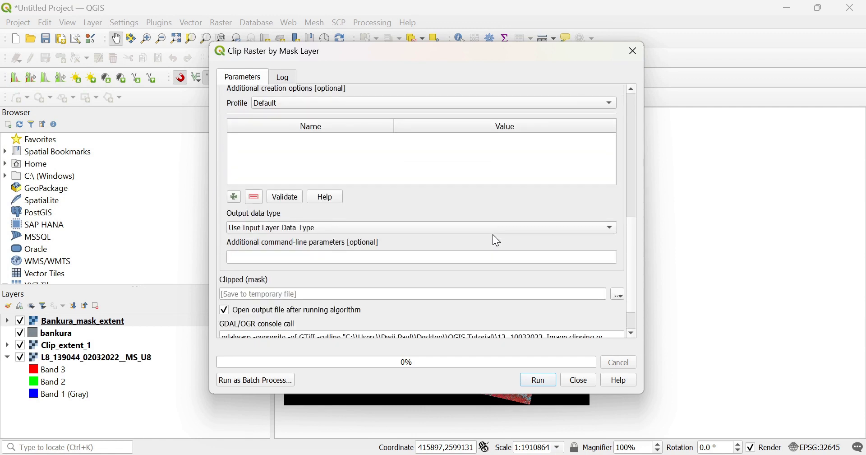
left_click(620, 297)
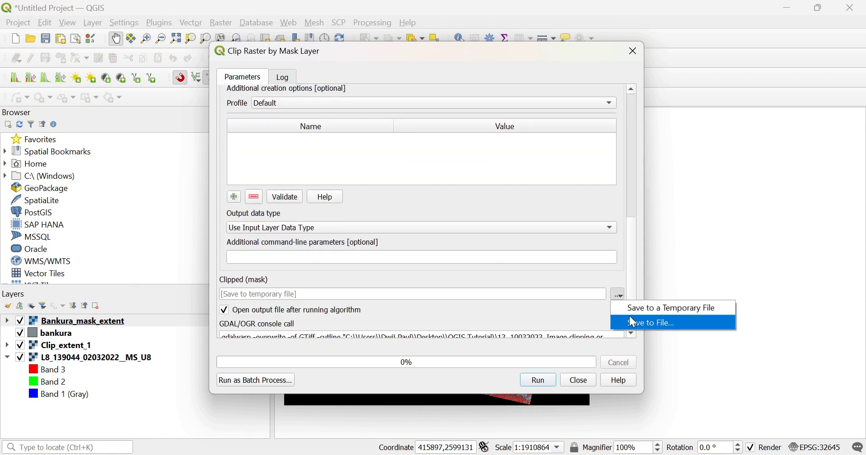
Save the Clipped (mask) output to file as Bankura_mask, run the clip, and close the tool.
left_click(629, 317)
left_click(351, 195)
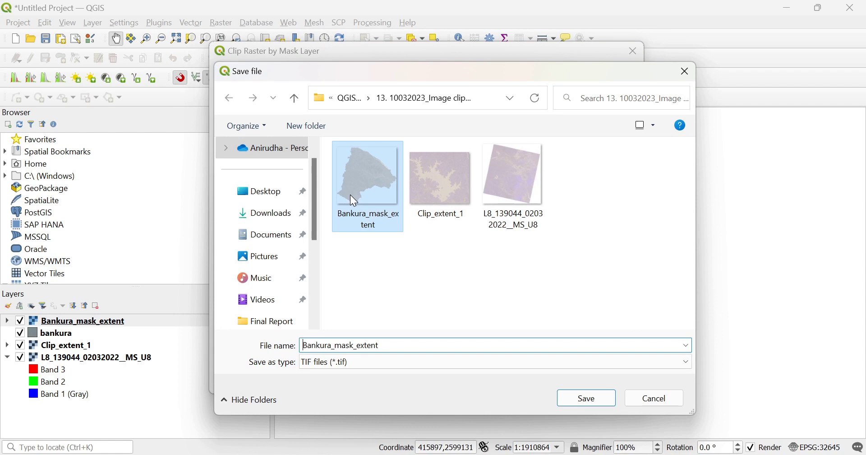
double_click(382, 345)
left_click(401, 348)
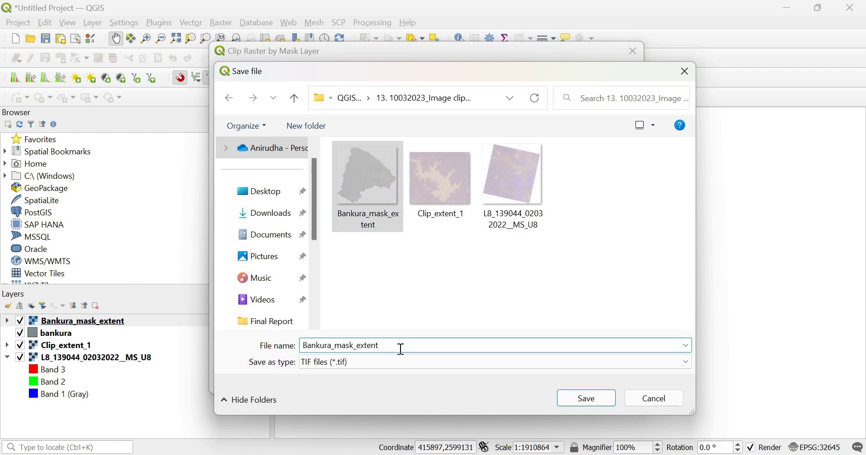
key("BackSpace")
key("BackSpace")
key("BackSpace")
key("BackSpace")
key("BackSpace")
key("BackSpace")
key("BackSpace")
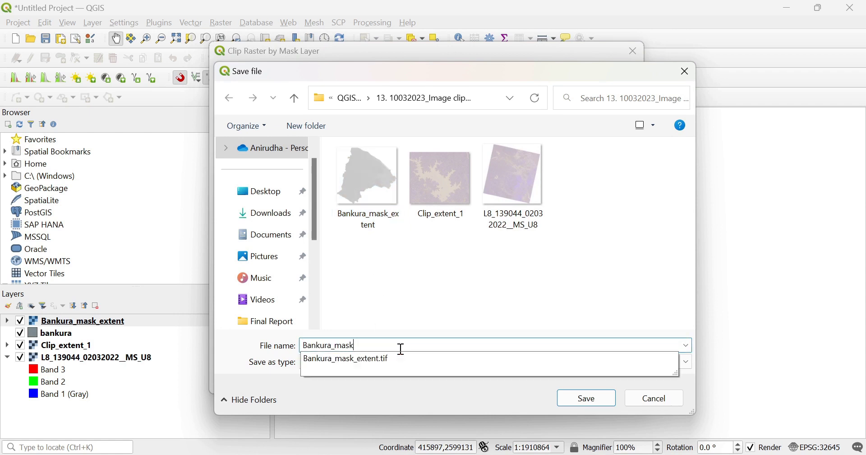
left_click(584, 400)
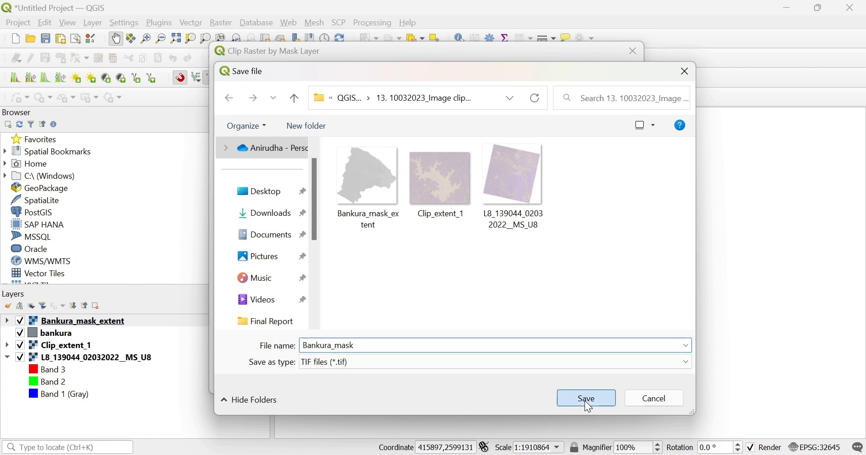
left_click(542, 378)
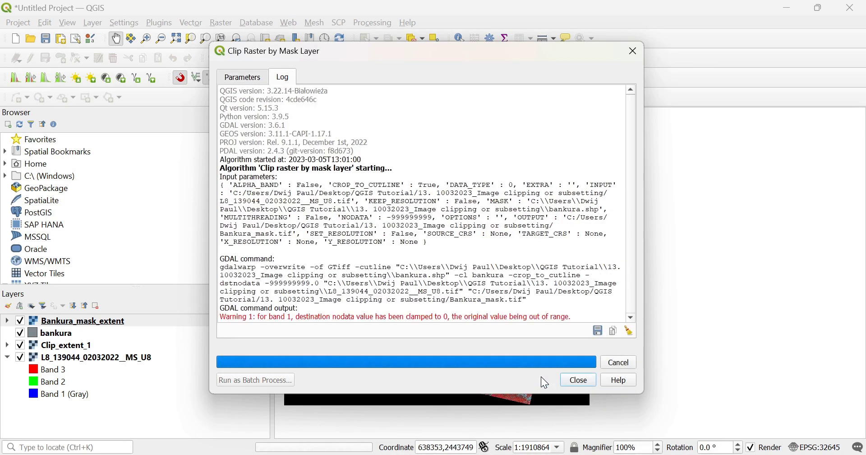
left_click(579, 380)
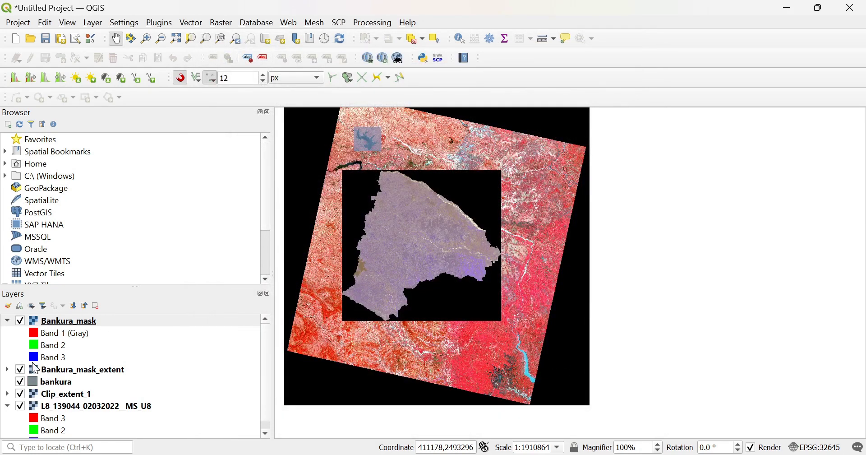
Hide the Bankura_mask_extent layer and pan around the clipped district to inspect it.
left_click(20, 369)
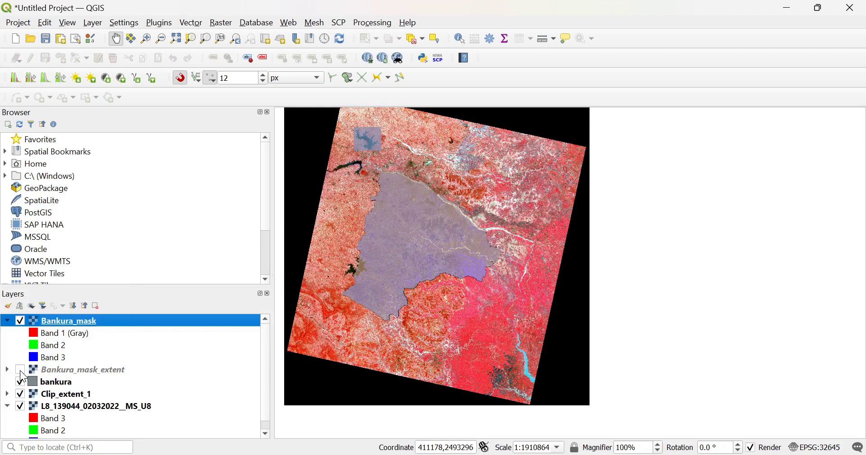
scroll(410, 215, "up", 1)
left_click_drag(383, 257, 454, 226)
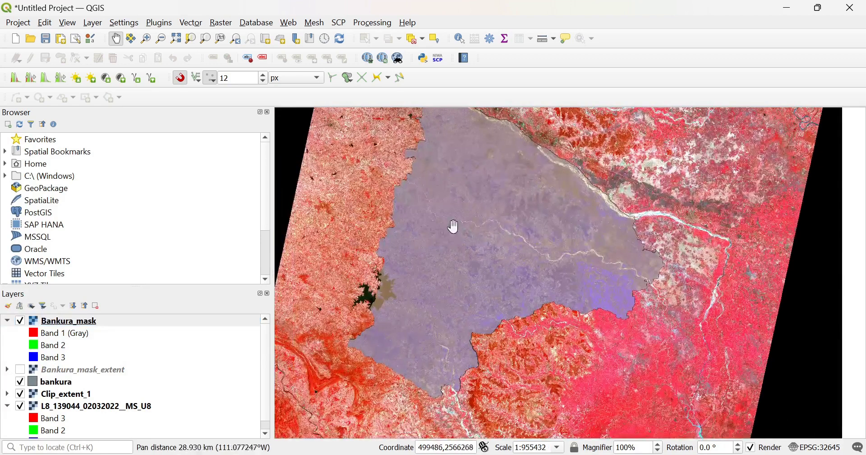
scroll(455, 226, "down", 1)
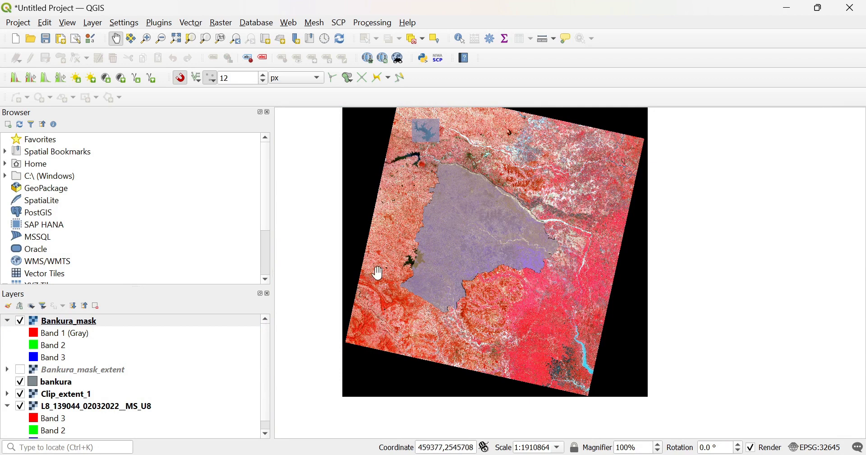
Set Bankura_mask symbology to Red Band 3, Green Band 2, Blue Band 1, and apply.
right_click(145, 325)
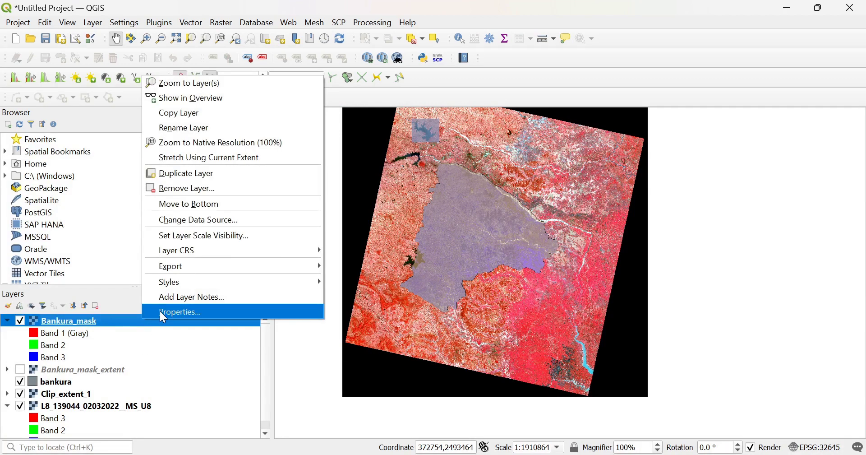
left_click(163, 312)
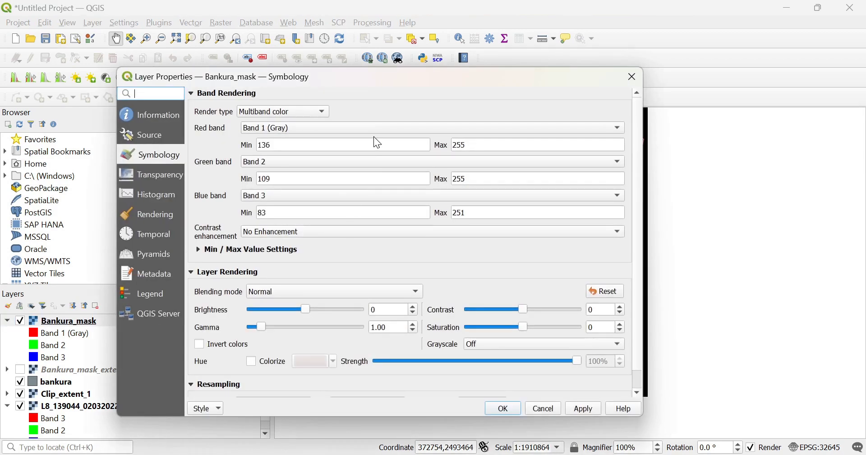
left_click(377, 130)
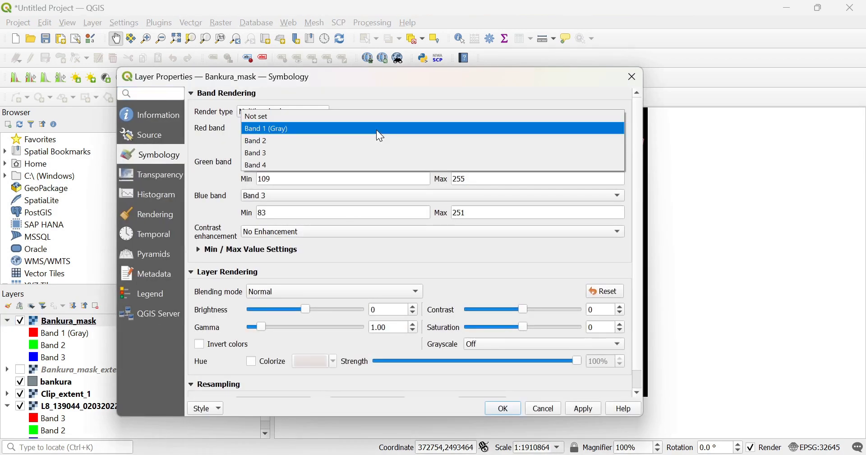
left_click(378, 153)
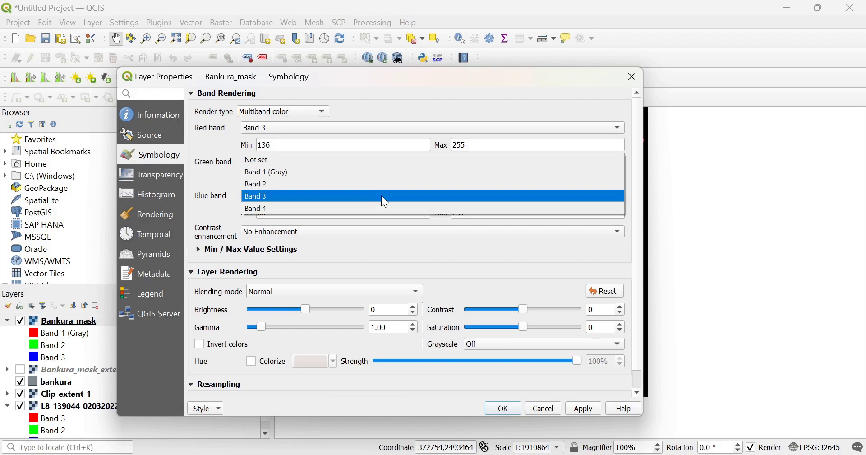
left_click(383, 173)
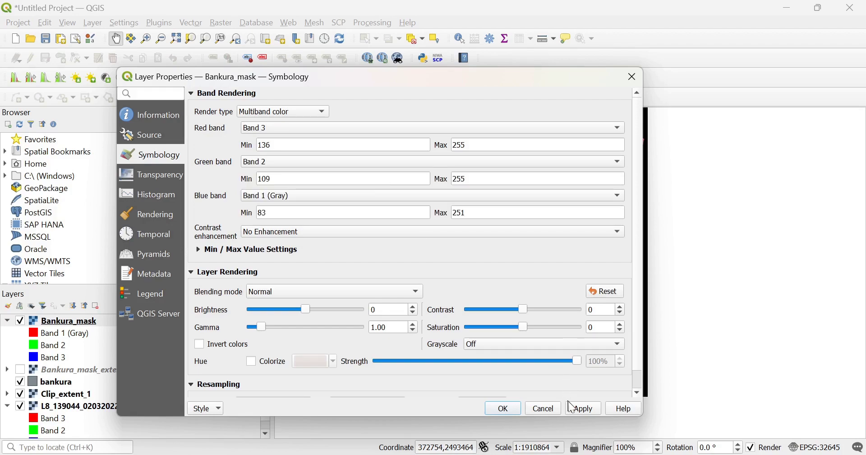
left_click(582, 409)
Close the layer properties and apply a local cumulative cut stretch to Bankura_mask.
left_click(505, 408)
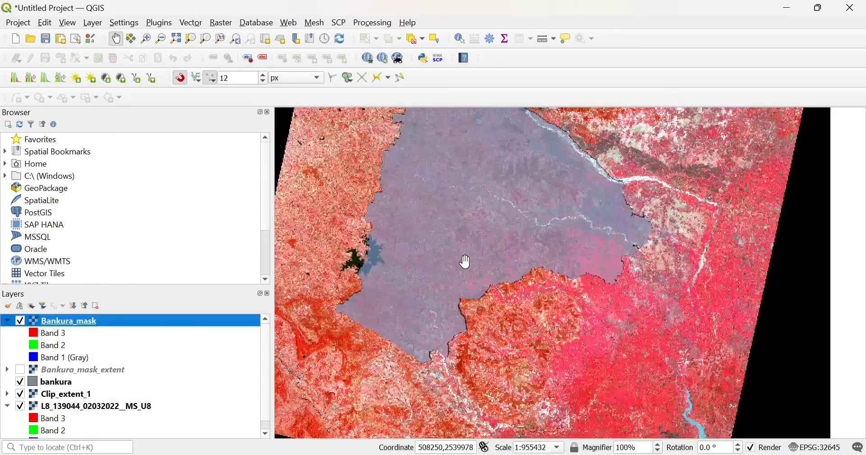
scroll(425, 260, "up", 1)
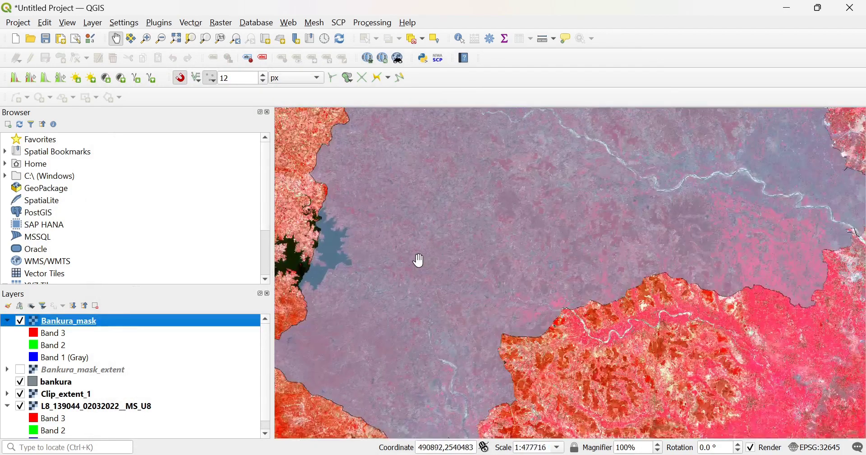
left_click(20, 79)
scroll(524, 291, "down", 1)
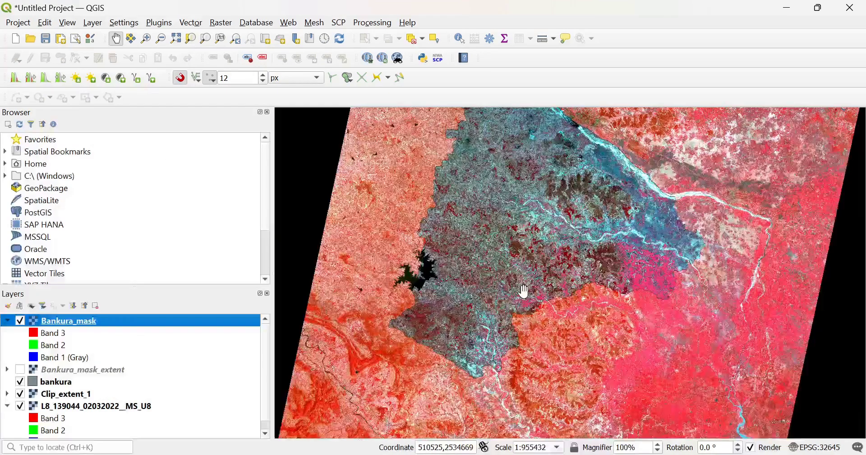